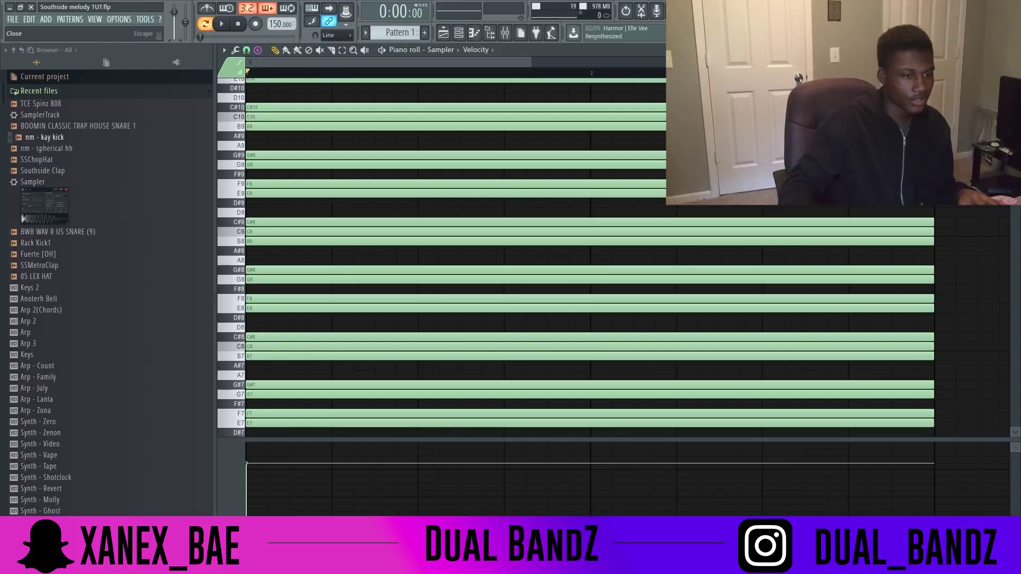
Stamp an Arabic scale rooted on A8 beside the existing scale notes, just after bar 3, and delete the stamped notes
click(1015, 50)
click(372, 160)
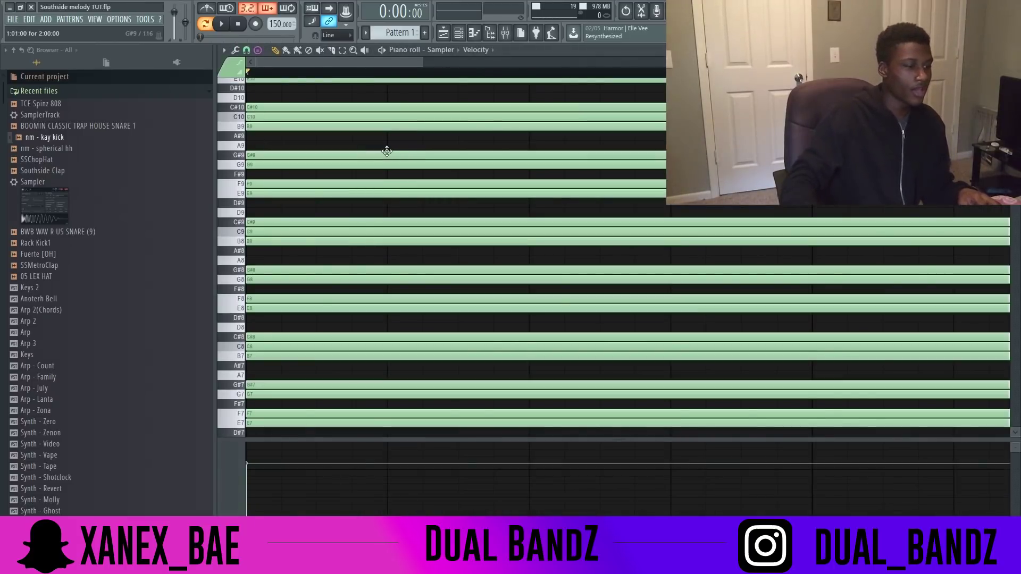
click(263, 51)
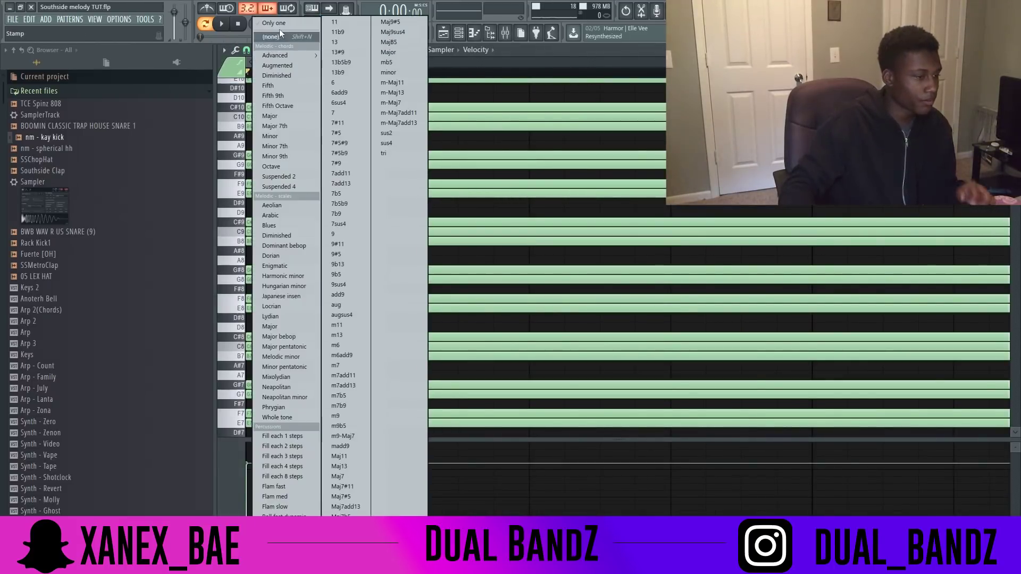
click(281, 212)
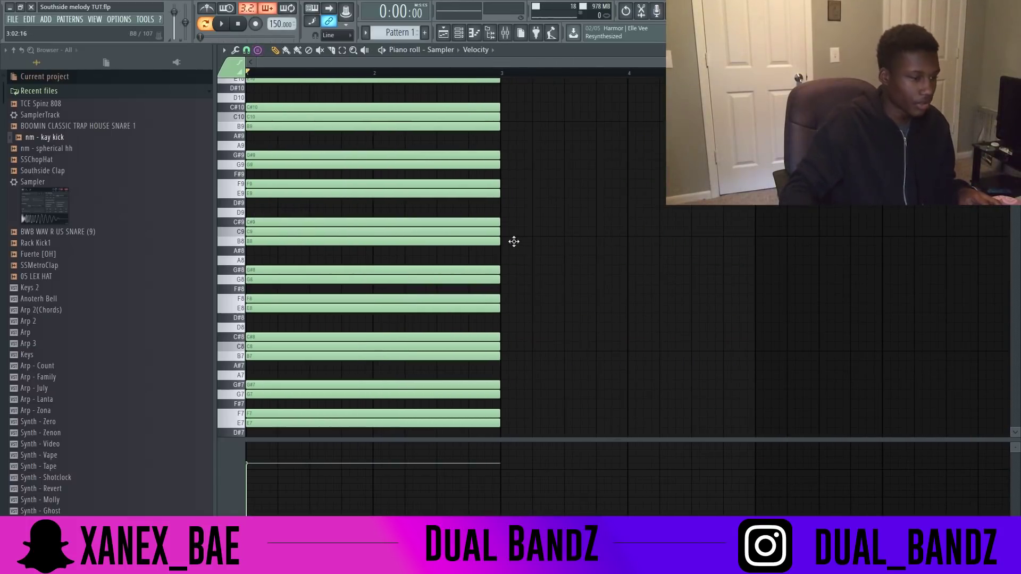
click(518, 242)
drag(536, 237, 528, 258)
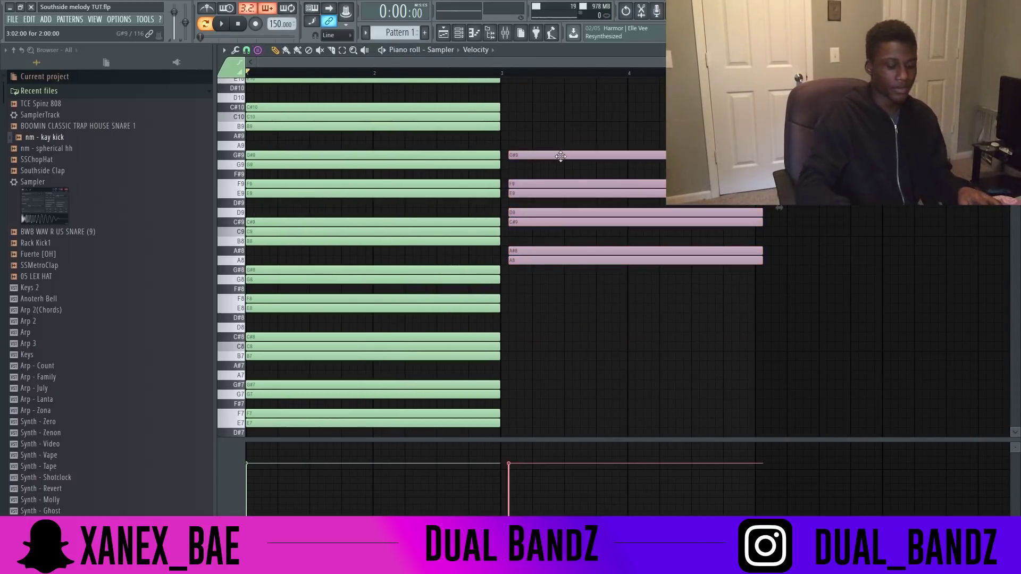
key(Delete)
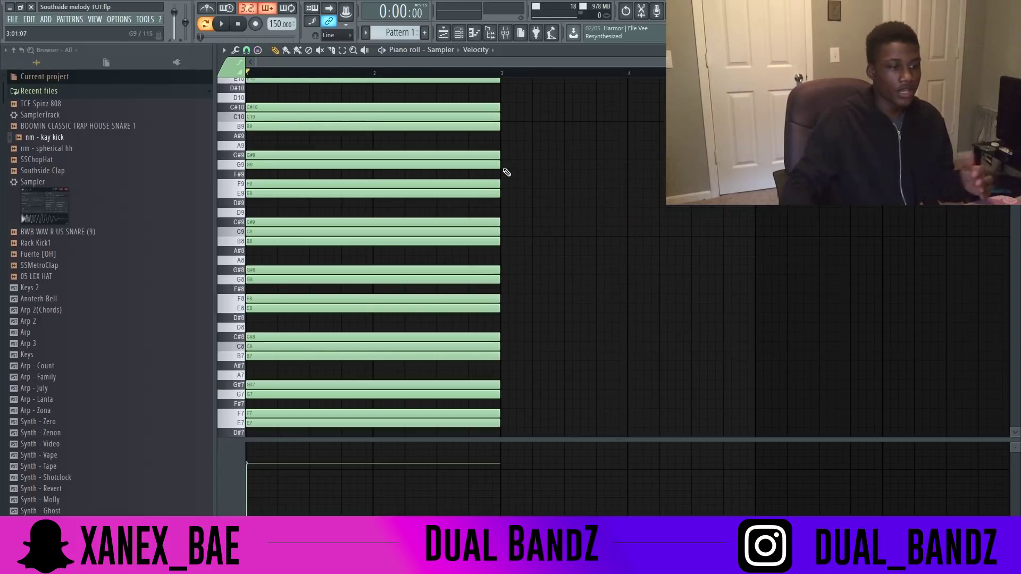
click(224, 50)
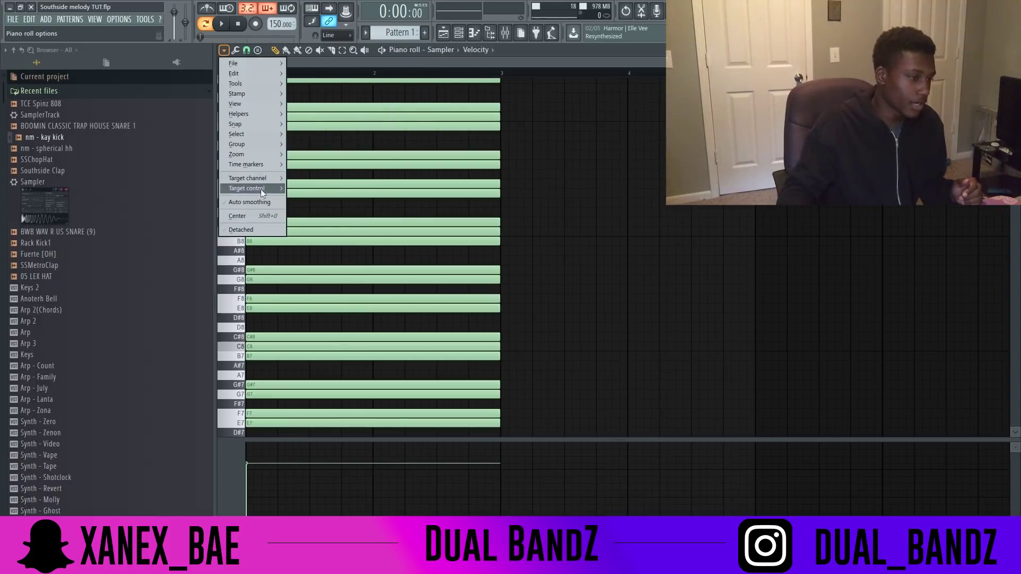
mouse_move(257, 154)
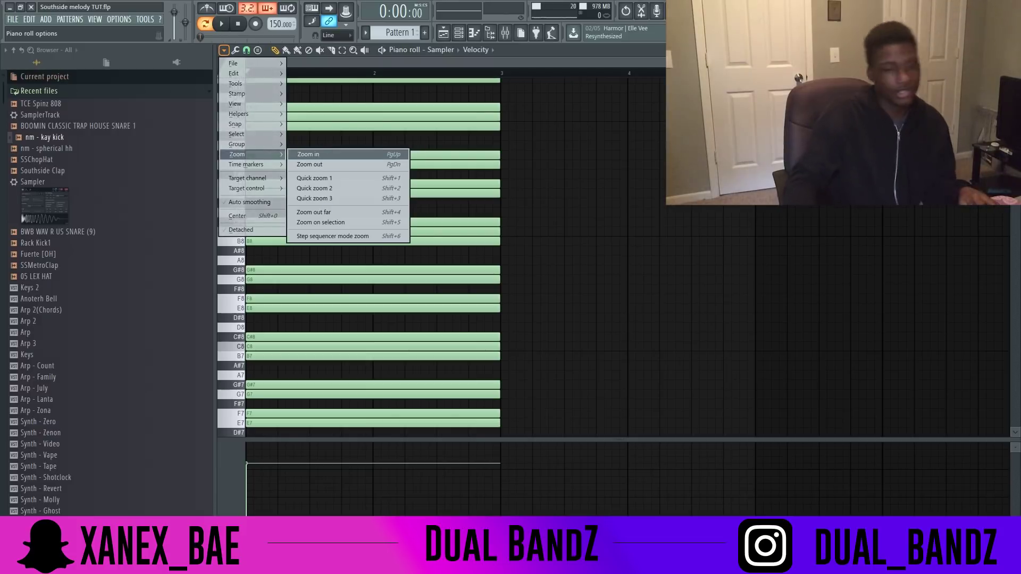
key(Escape)
Open the ElectraX channel's piano roll and place a two-step C5 note at the start of bar 1
key(Escape)
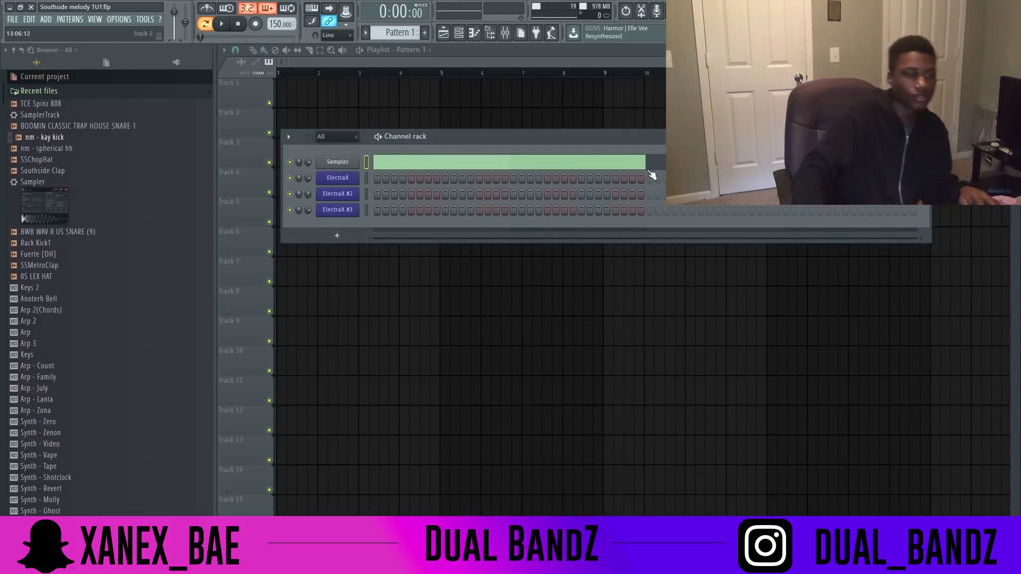
right_click(337, 178)
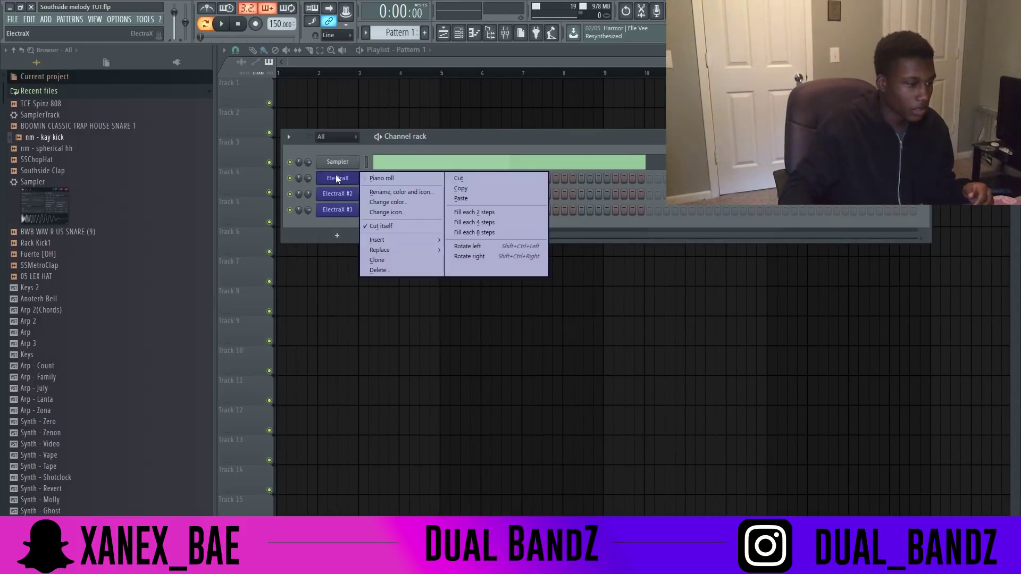
click(380, 179)
scroll(218, 293, down, 15)
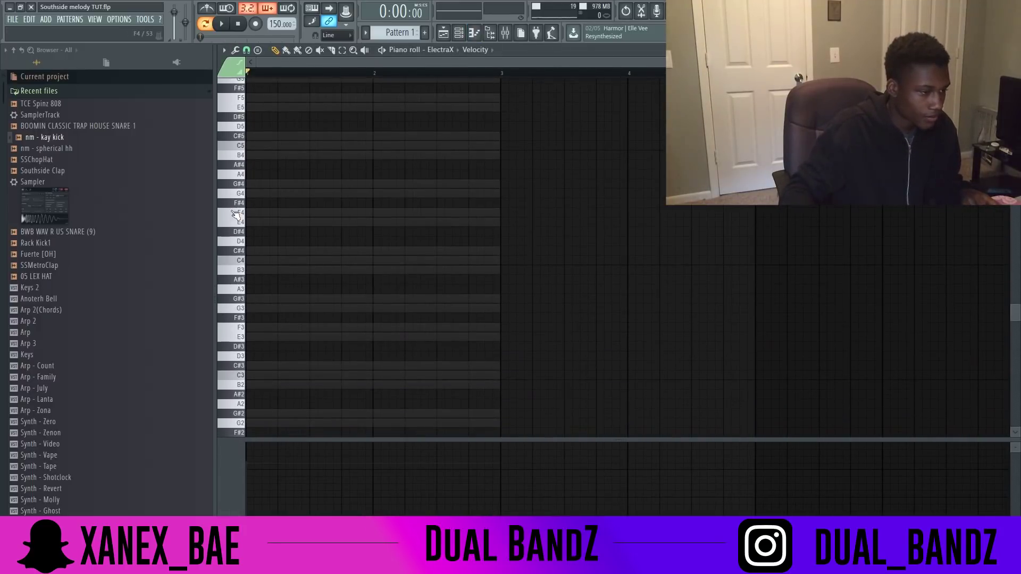
scroll(235, 214, up, 3)
click(252, 232)
drag(498, 233, 253, 233)
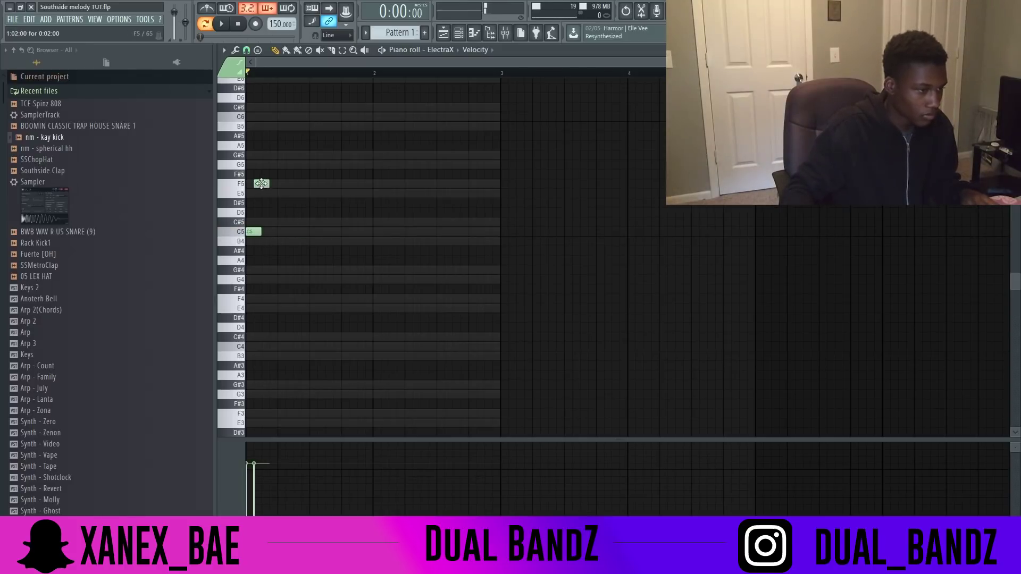
Add consecutive two-step notes F5, G#5 and C6 after the C5 note, and play the pattern
drag(261, 184, 269, 183)
click(282, 155)
key(space)
click(297, 117)
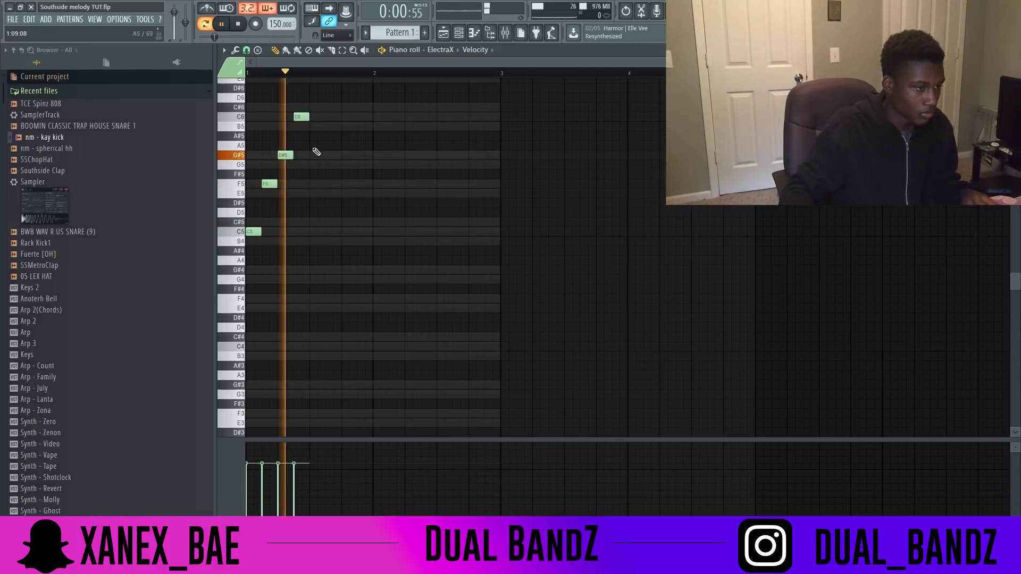
key(space)
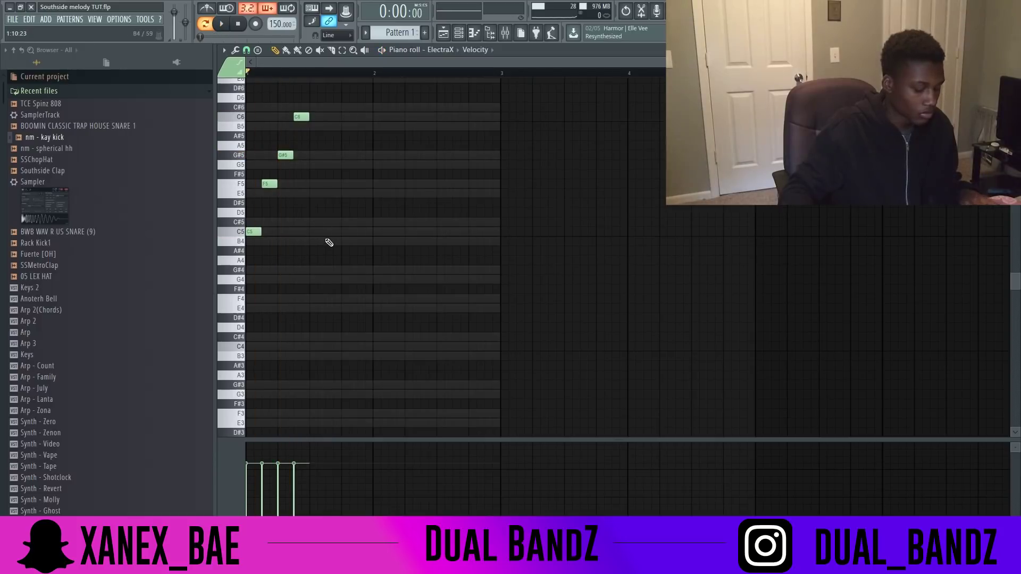
Duplicate the four-note arpeggio until four repetitions fill bars 1 and 2
key(ctrl+b)
key(space)
key(space)
key(ctrl+a)
key(ctrl+b)
key(Delete)
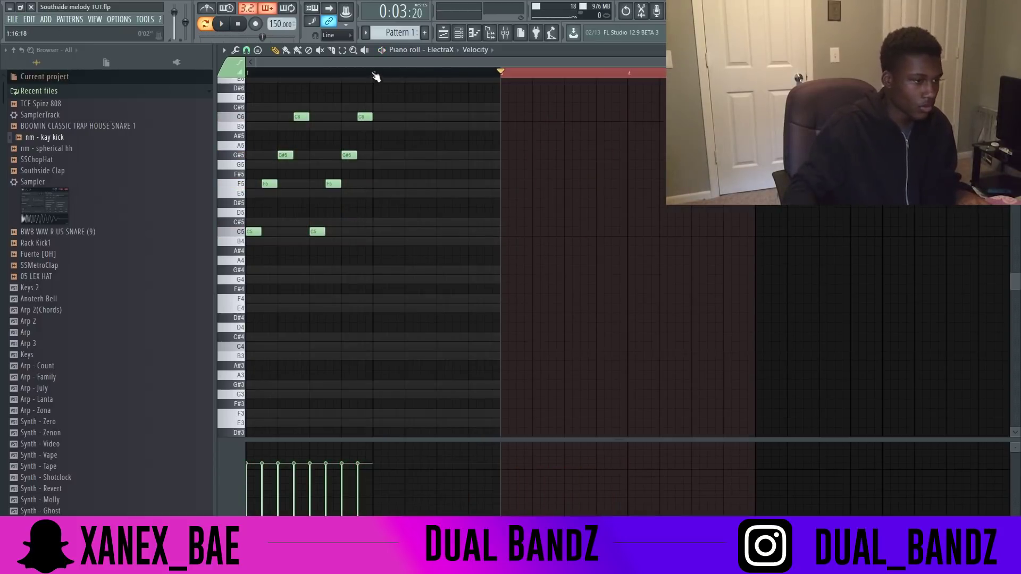
key(ctrl+a)
key(ctrl+b)
key(ctrl+d)
Try raising the last C6 note of the pattern to C#6 during playback
key(space)
drag(487, 117, 485, 108)
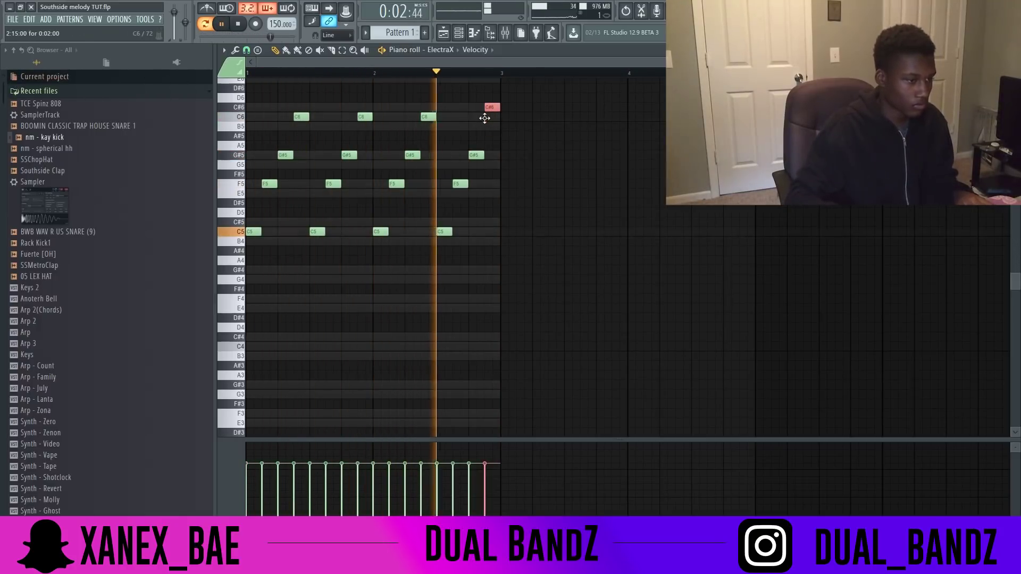
key(space)
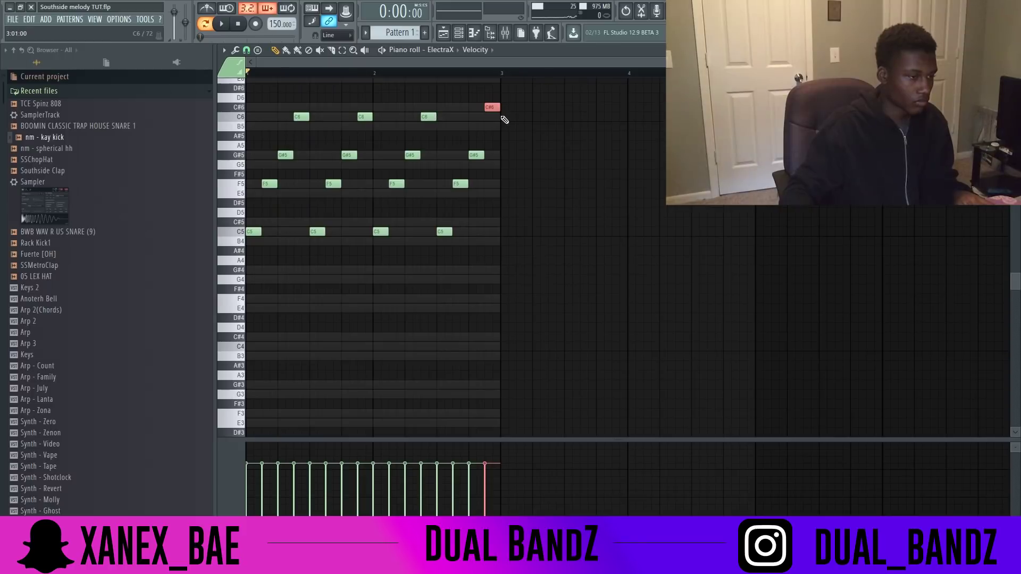
key(shift+Down)
Try lowering the second arpeggio's F5 note to E5 and play the pattern
click(366, 126)
click(371, 115)
click(333, 184)
key(shift+Down)
key(space)
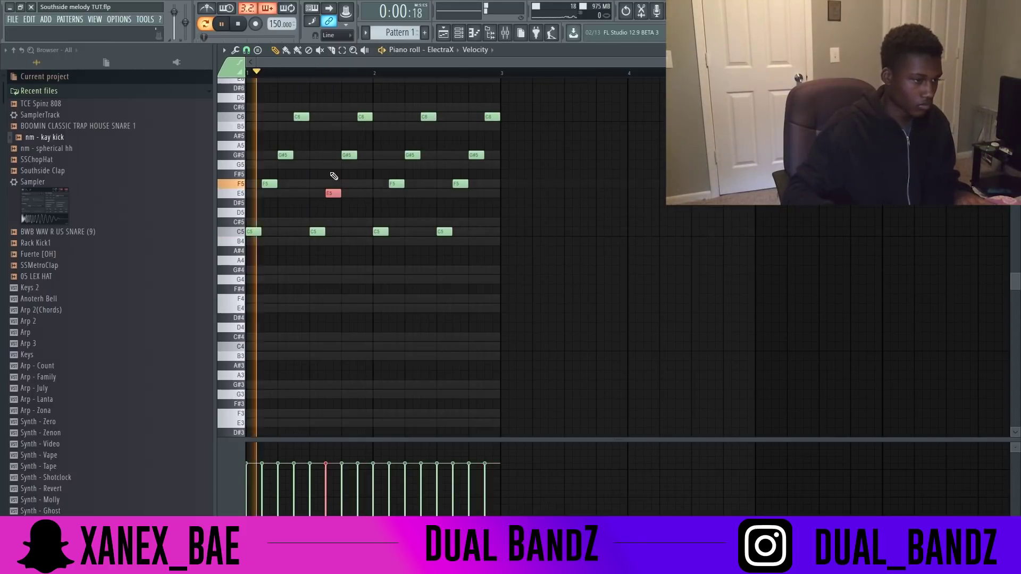
key(shift+Up)
Raise the third arpeggio's C6 note to C#6, return to the channel rack and stop playback
click(428, 116)
key(shift+Up)
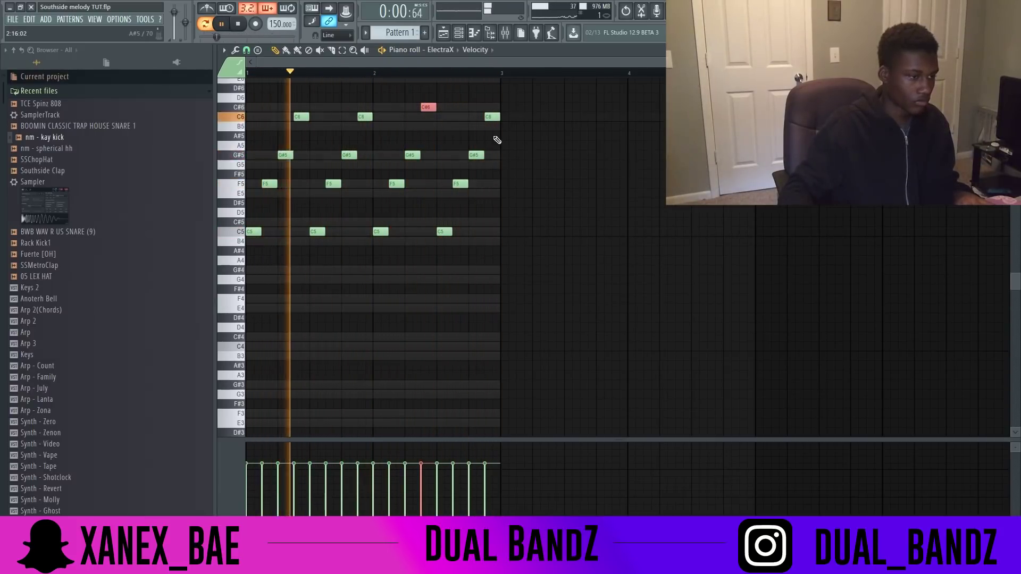
key(Escape)
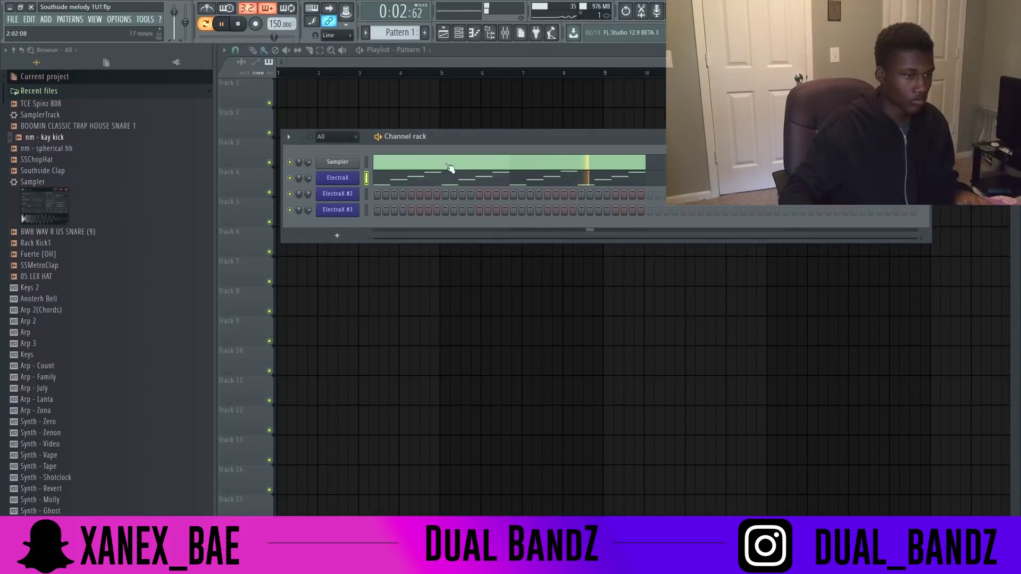
key(space)
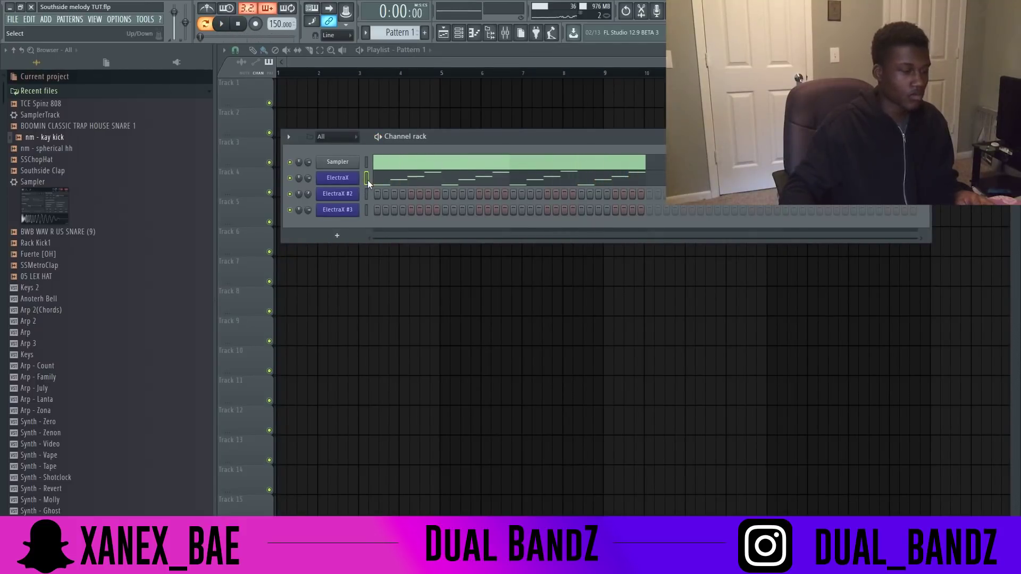
Transpose all ElectraX notes up one octave so the arpeggios start on C6, and close the piano roll
click(410, 182)
scroll(397, 279, down, 2)
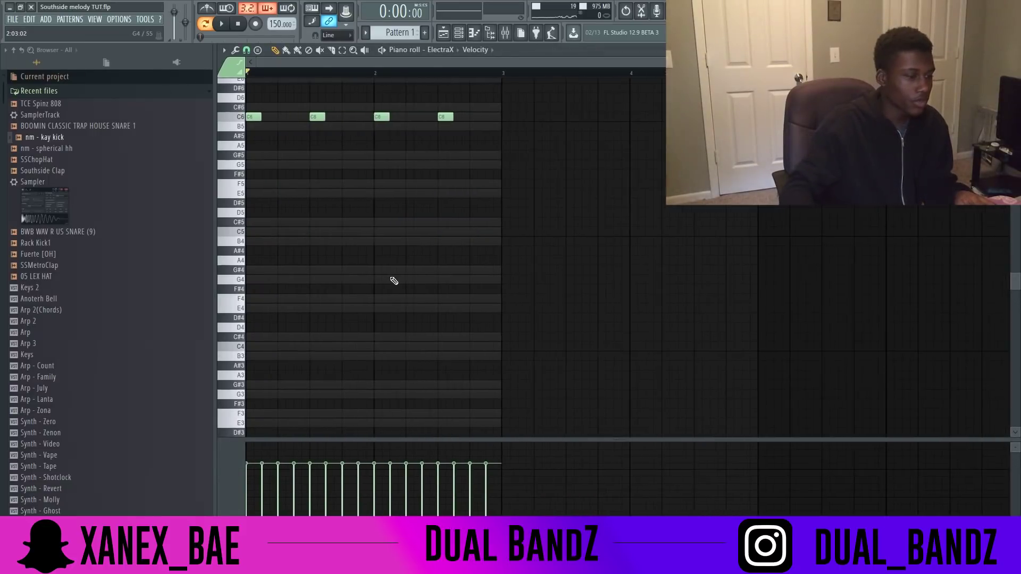
key(Escape)
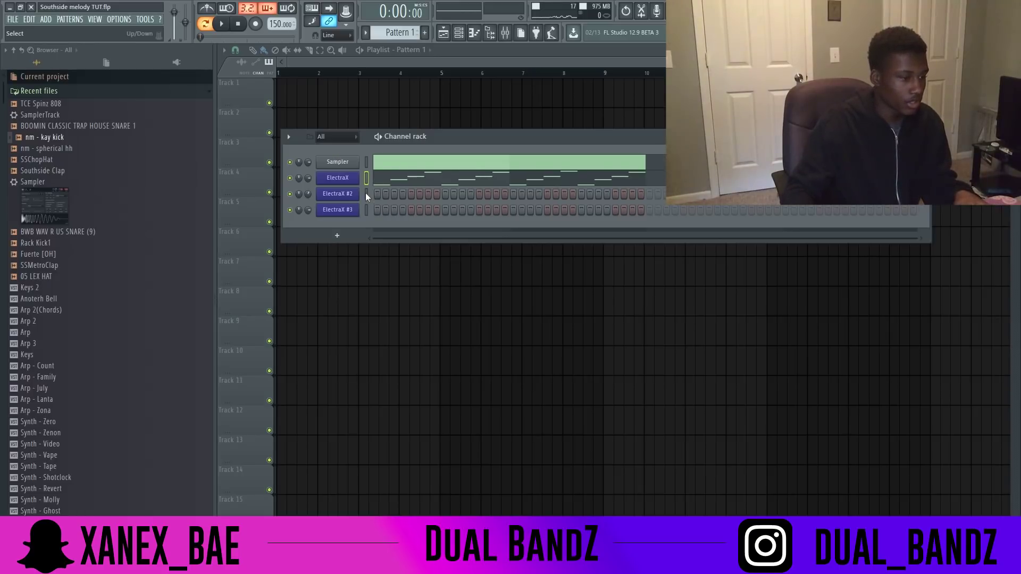
Paste the ElectraX melody into the ElectraX #2 channel and play that channel soloed
key(ctrl+v)
right_click(289, 194)
click(308, 200)
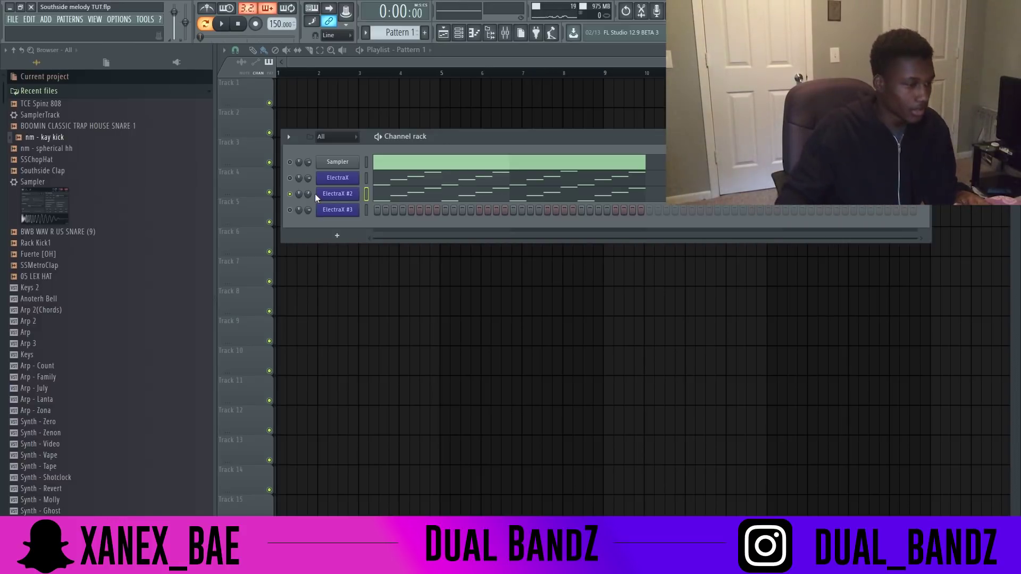
key(space)
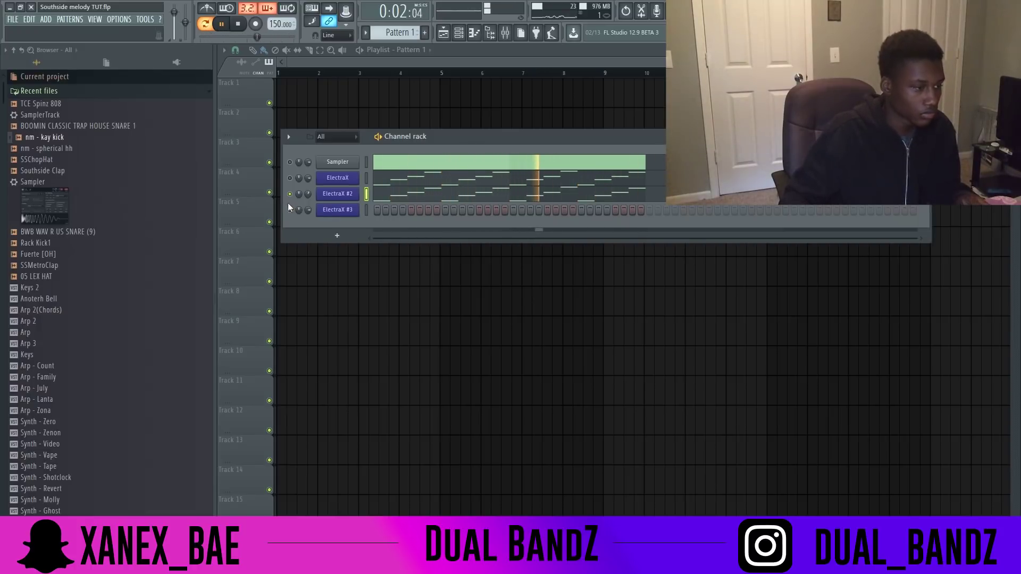
key(space)
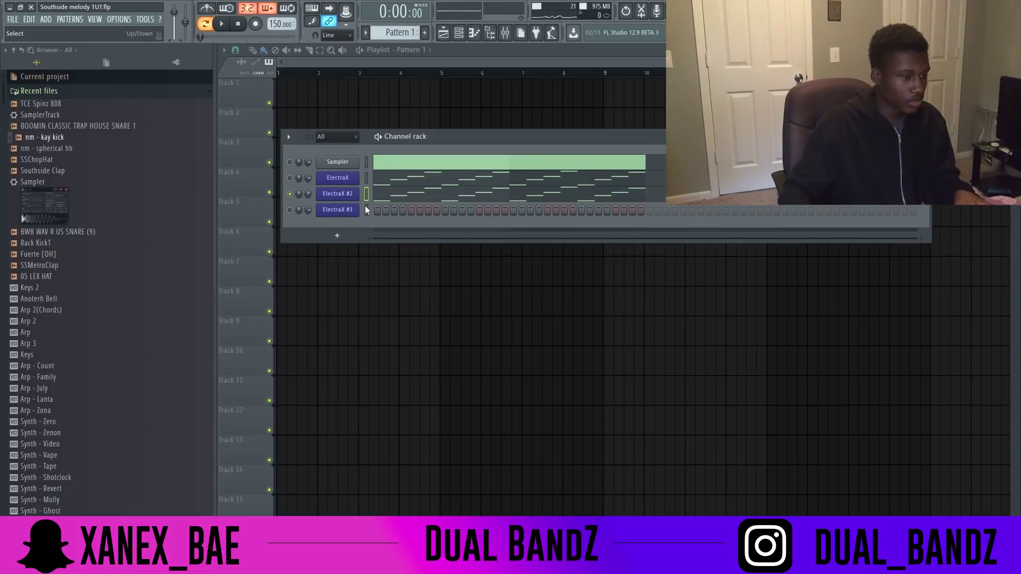
Paste the same melody into the ElectraX #3 channel and play it soloed
key(ctrl+v)
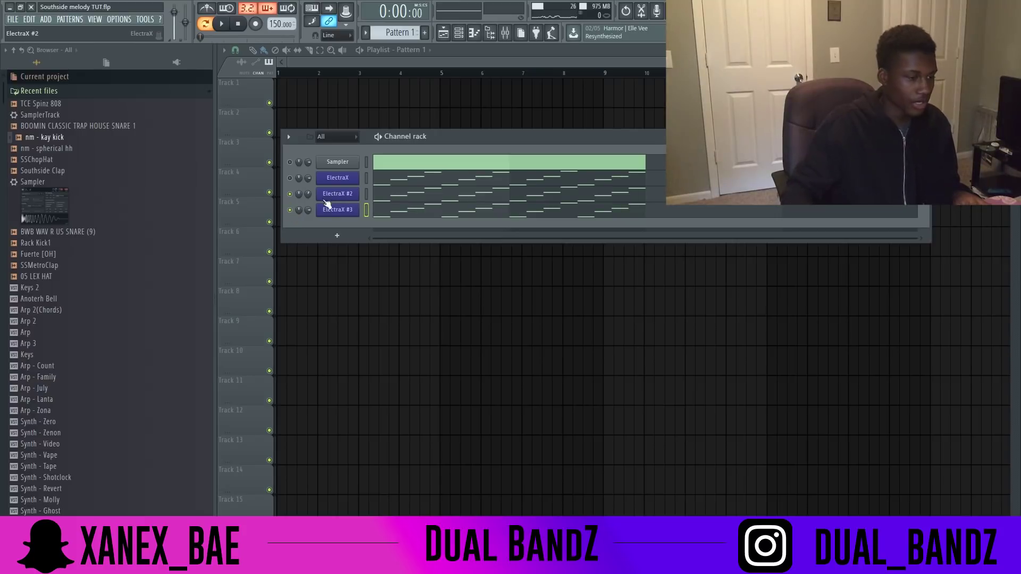
key(space)
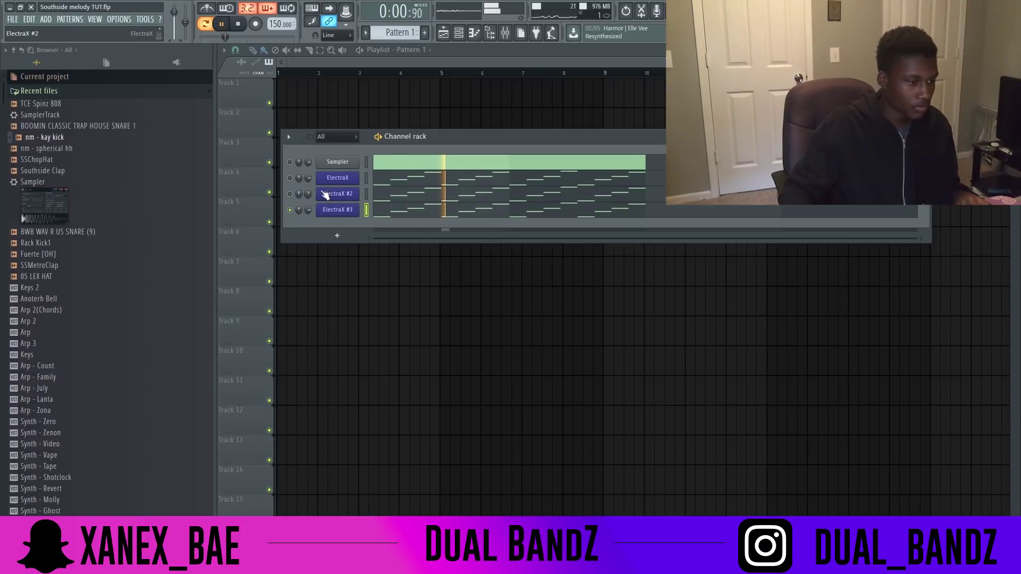
Inspect the Effectrix plugin on the ElectraX #3 mixer track, and close the plugin and the mixer
click(508, 33)
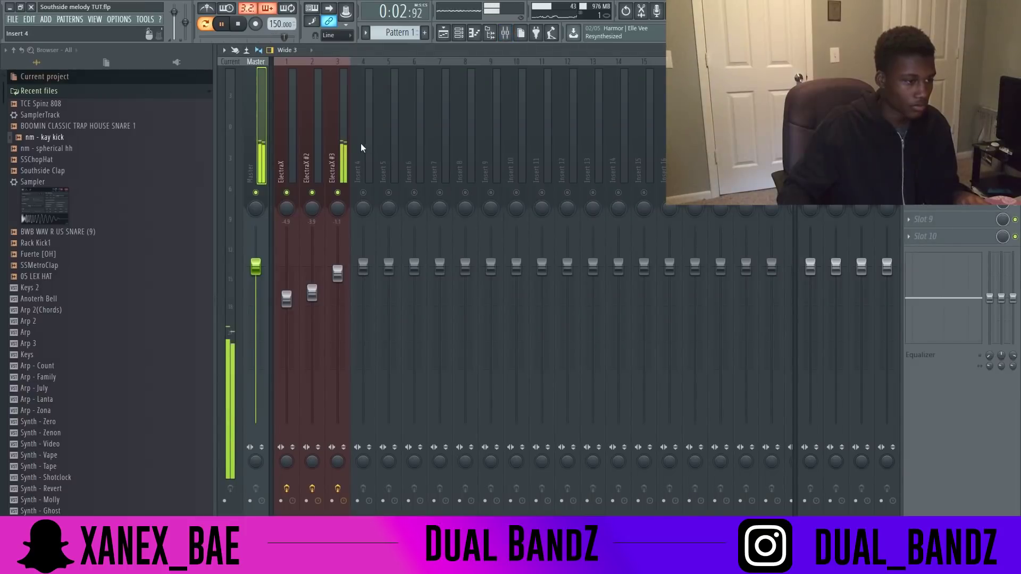
click(936, 100)
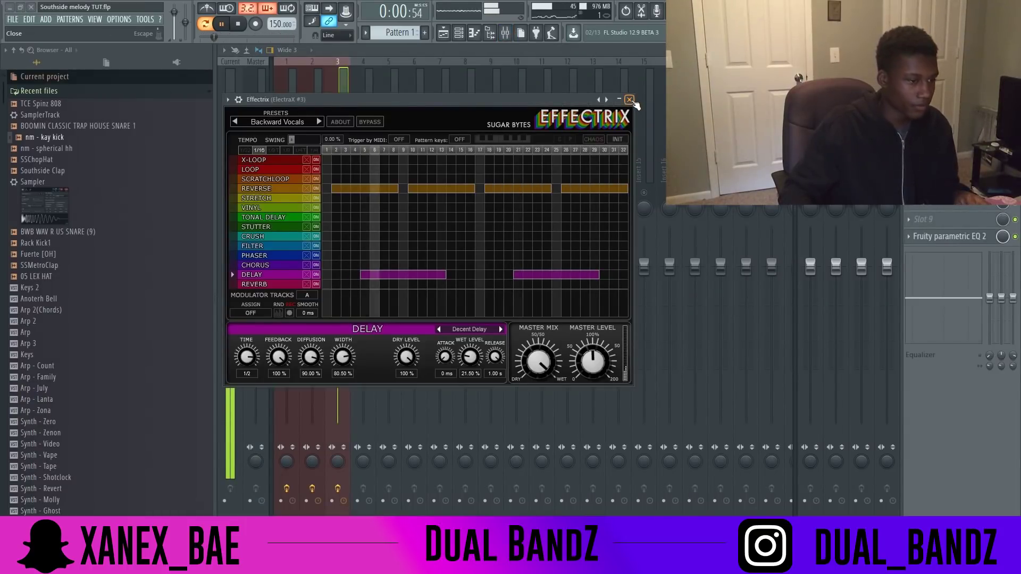
click(630, 100)
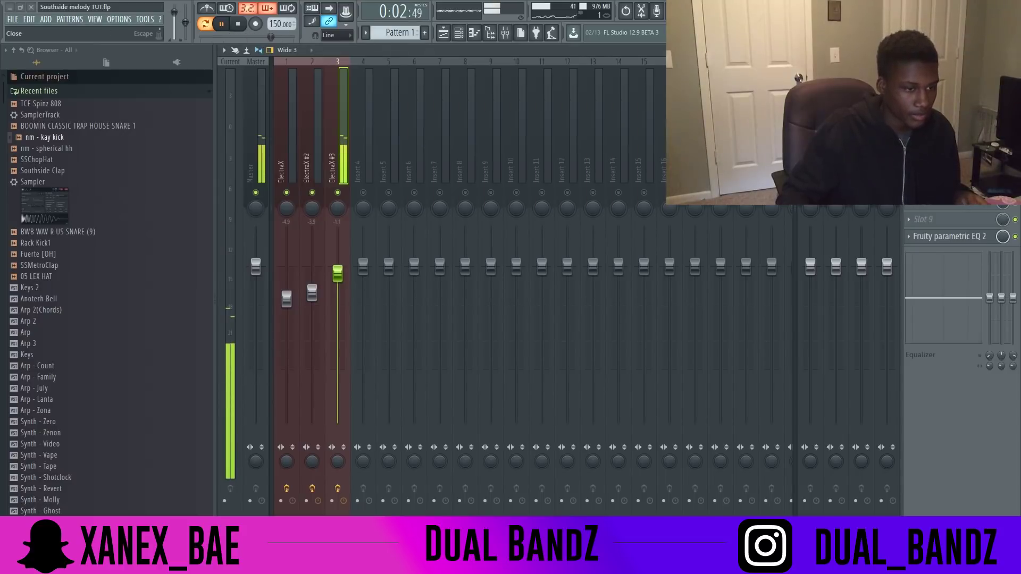
key(F9)
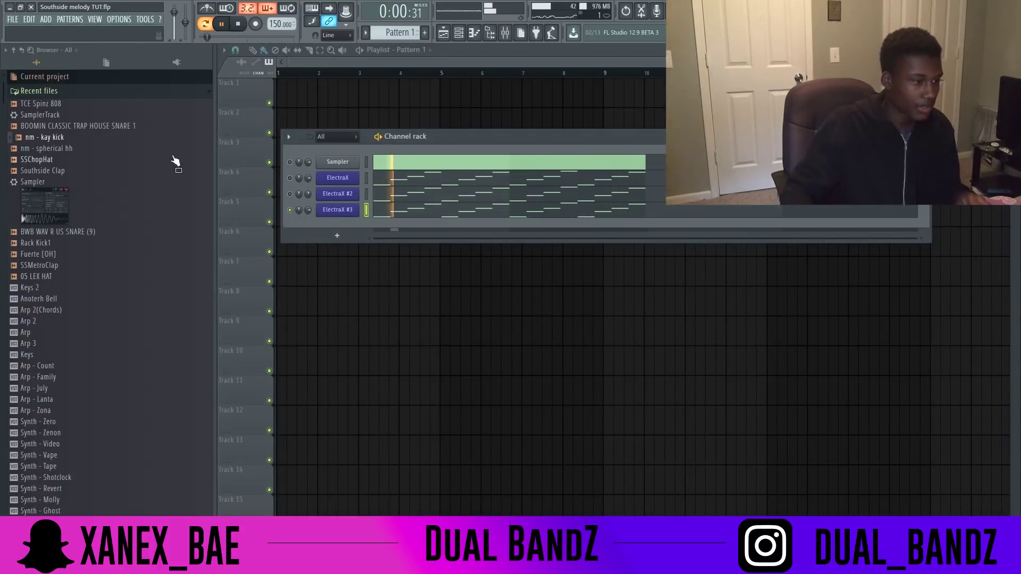
Turn off channel soloing so the Sampler and all three ElectraX channels are active
right_click(290, 178)
click(311, 186)
right_click(291, 180)
click(297, 185)
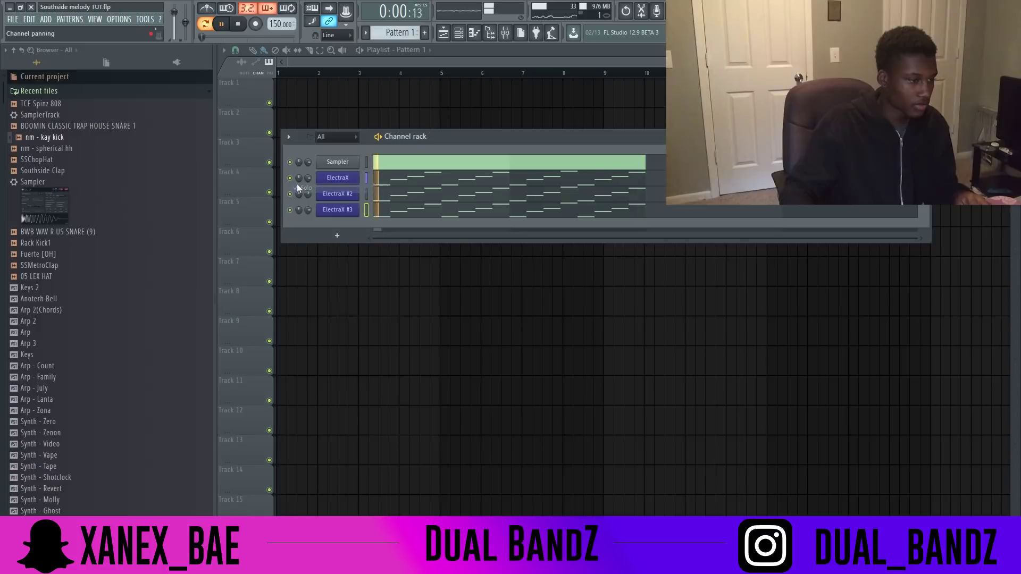
Transpose the ElectraX melody up three semitones so the arpeggios start on D#6
click(394, 188)
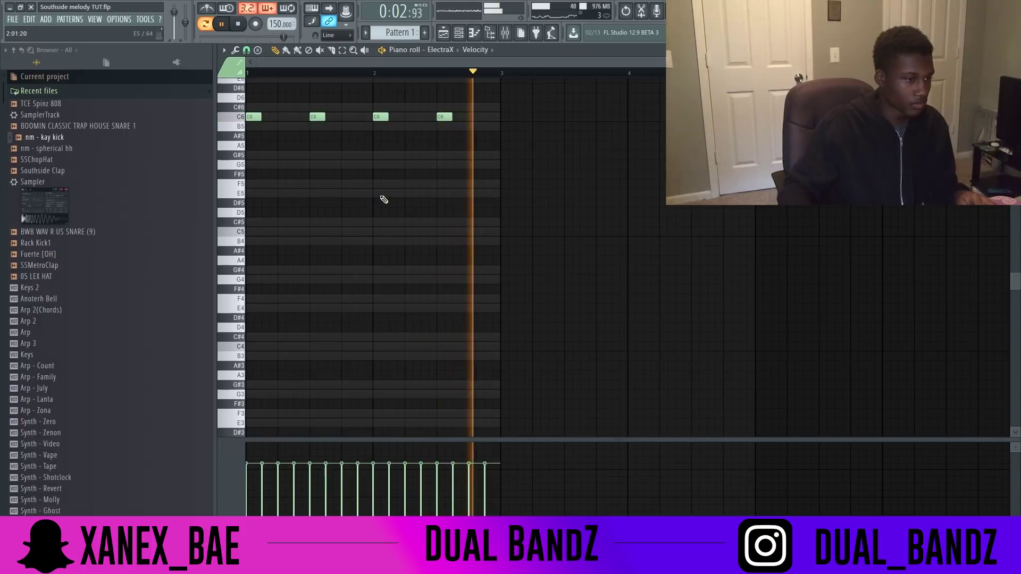
key(space)
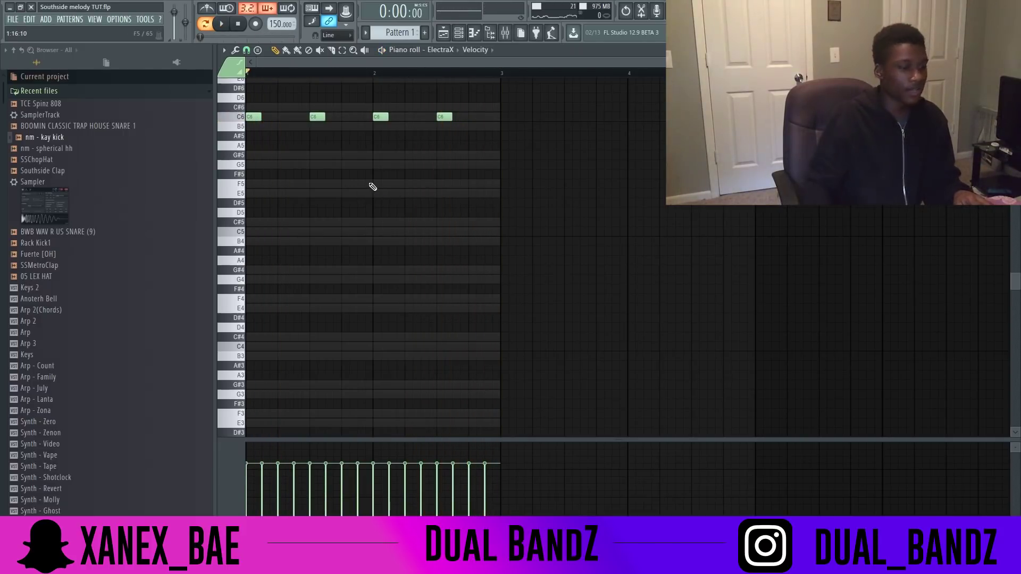
scroll(376, 208, up, 4)
key(shift+Up)
key(shift+Up)
key(shift+Up)
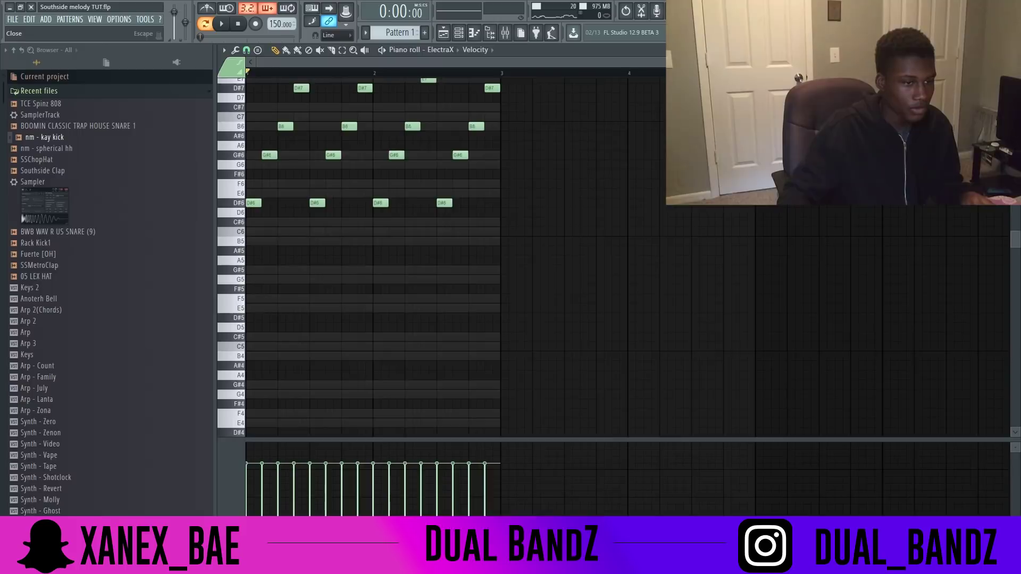
Transpose the ElectraX #2 and ElectraX #3 melodies up so their arpeggios start on D#6 as well
key(Escape)
click(469, 201)
scroll(468, 201, down, 1)
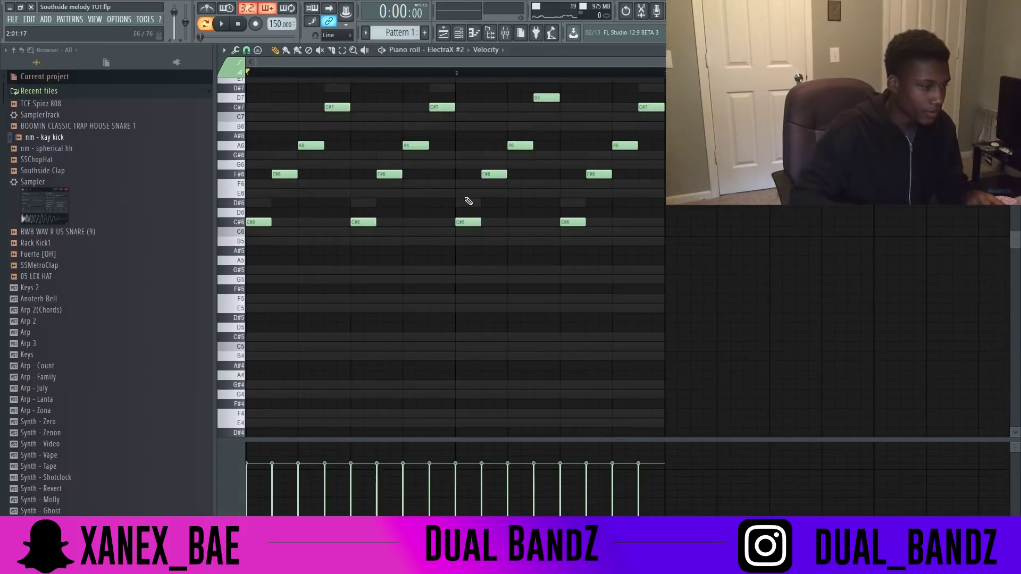
key(Escape)
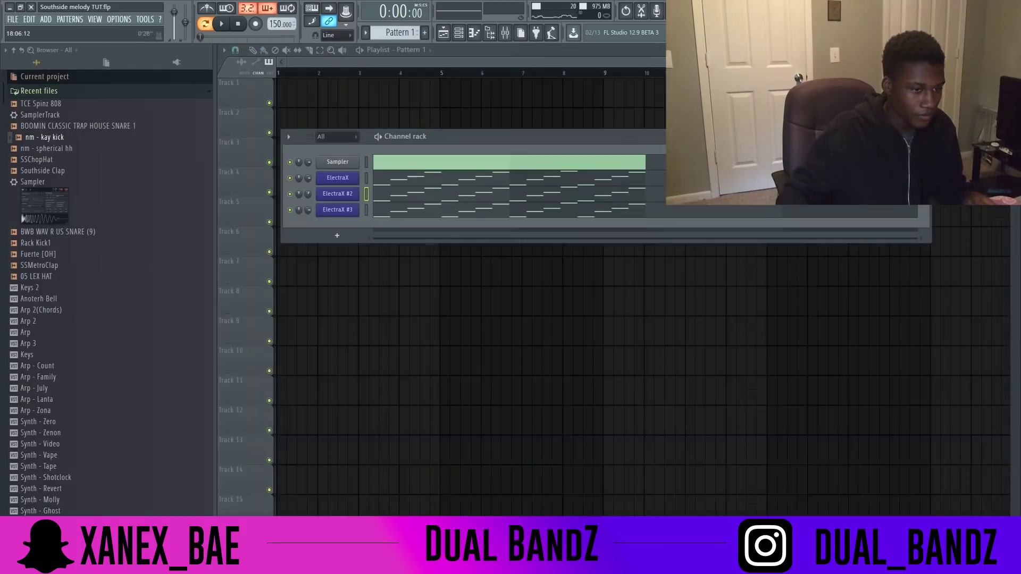
click(423, 211)
key(shift+Up)
key(shift+Up)
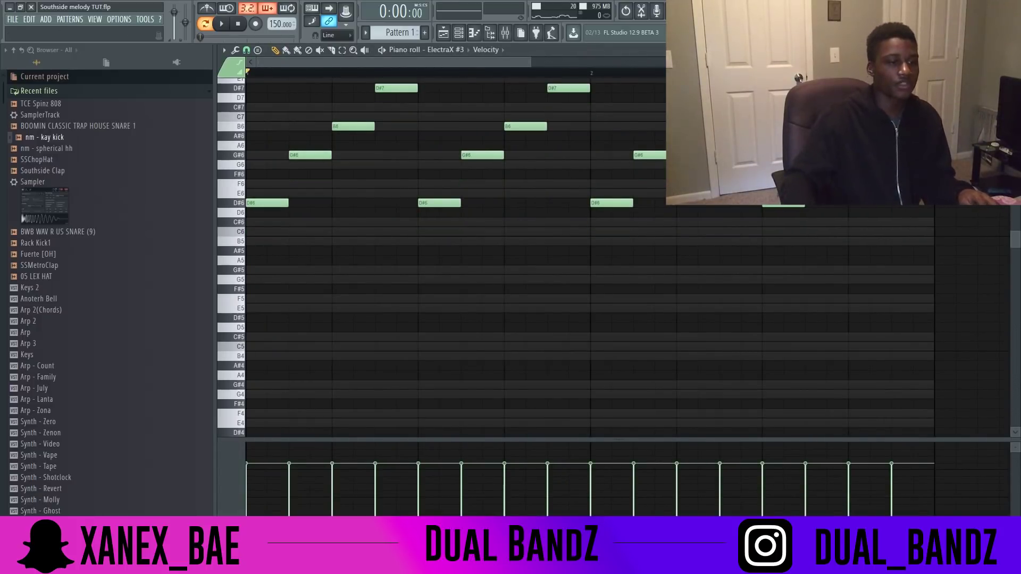
key(Escape)
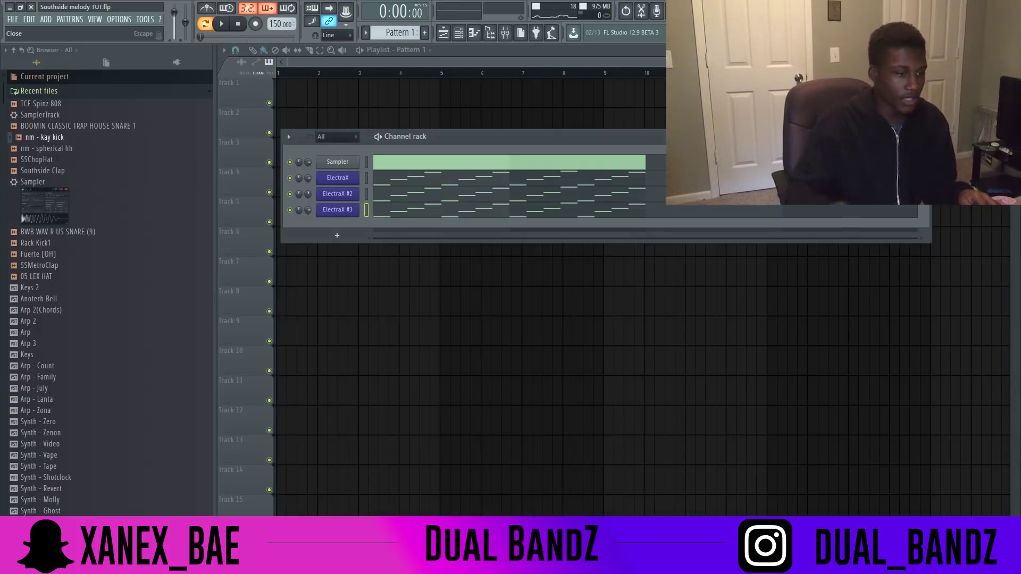
Delete the Sampler channel and play the three layered ElectraX channels together
right_click(338, 163)
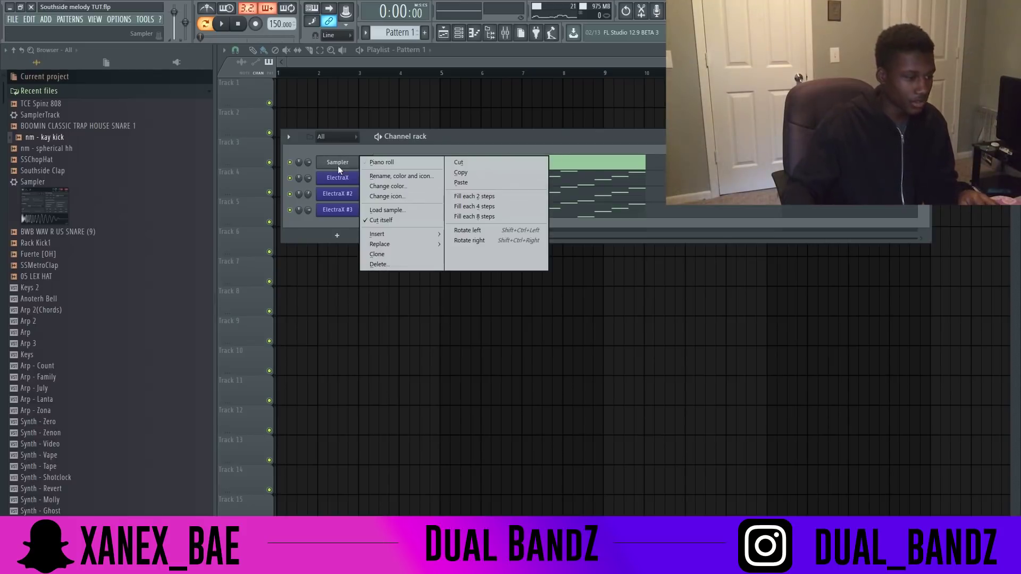
key(d)
key(Return)
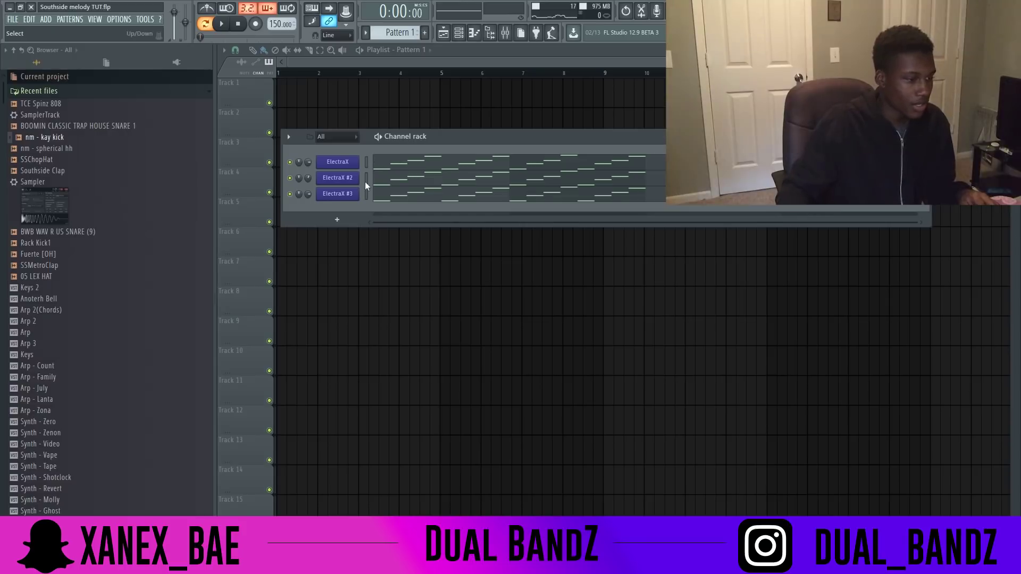
key(space)
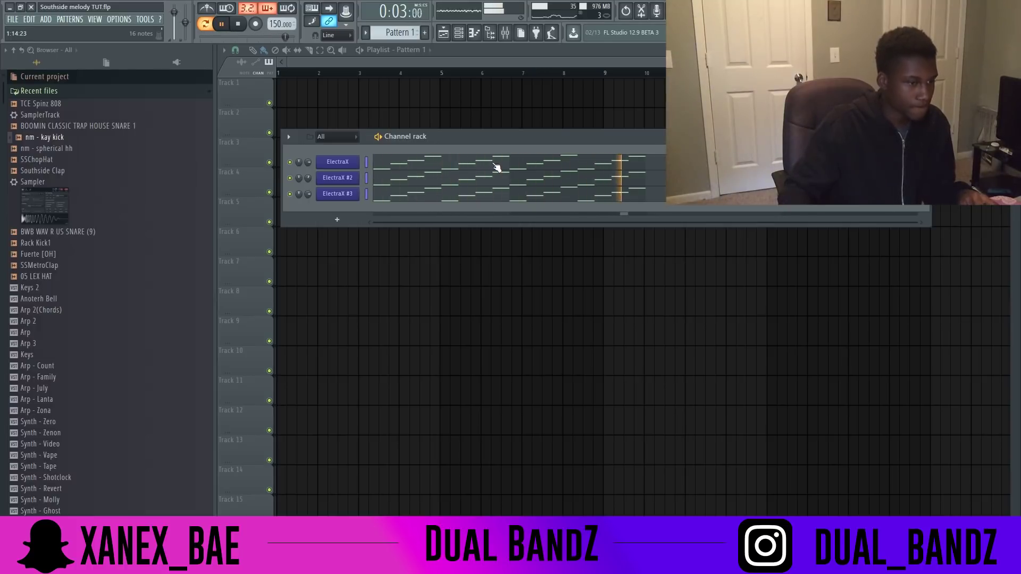
key(space)
Duplicate the two-bar melody in ElectraX, ElectraX #2 and ElectraX #3 so each one fills four bars
click(497, 167)
scroll(500, 186, up, 6)
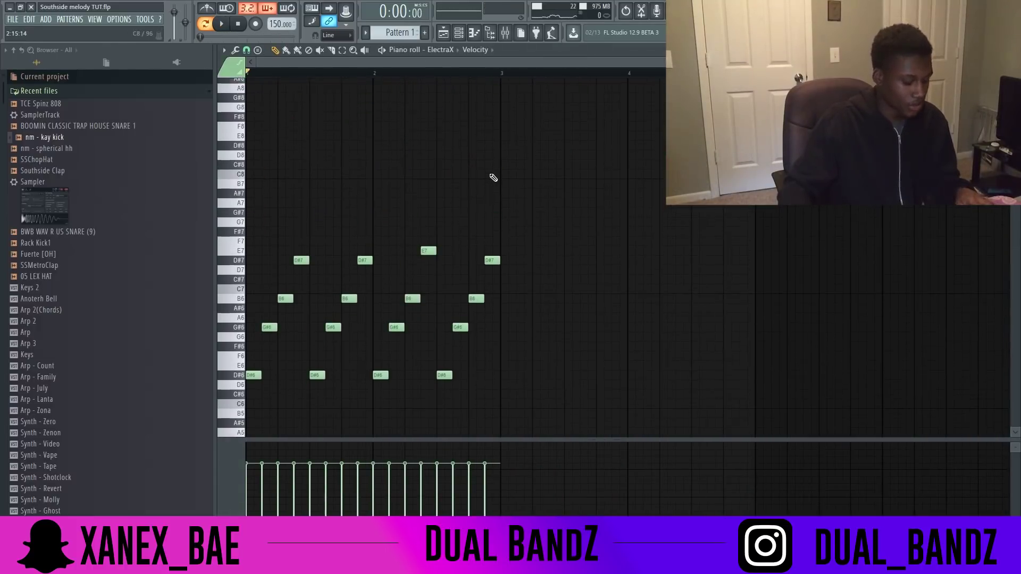
key(ctrl+b)
click(436, 50)
click(449, 81)
key(ctrl+b)
click(442, 52)
click(446, 90)
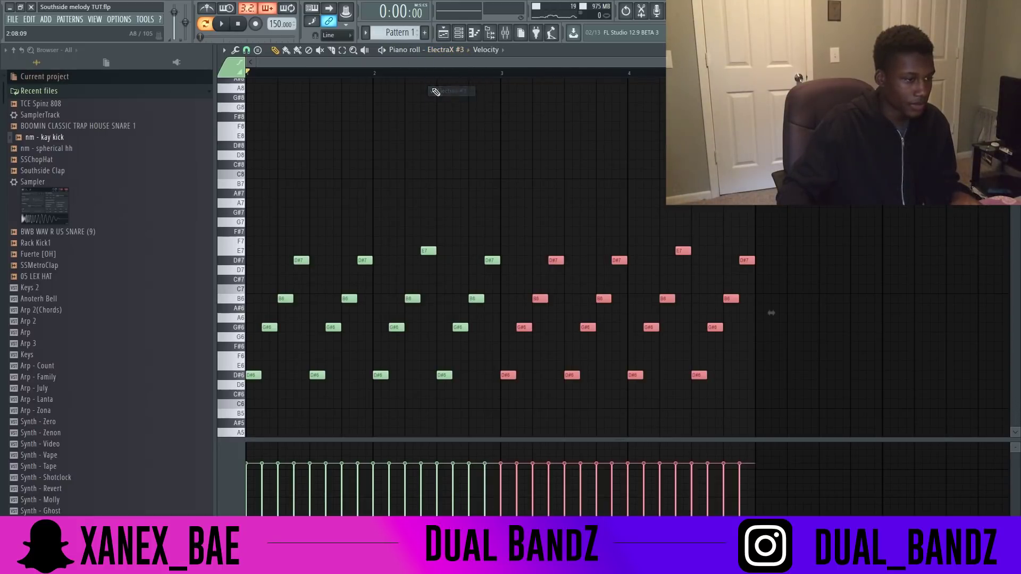
click(1015, 50)
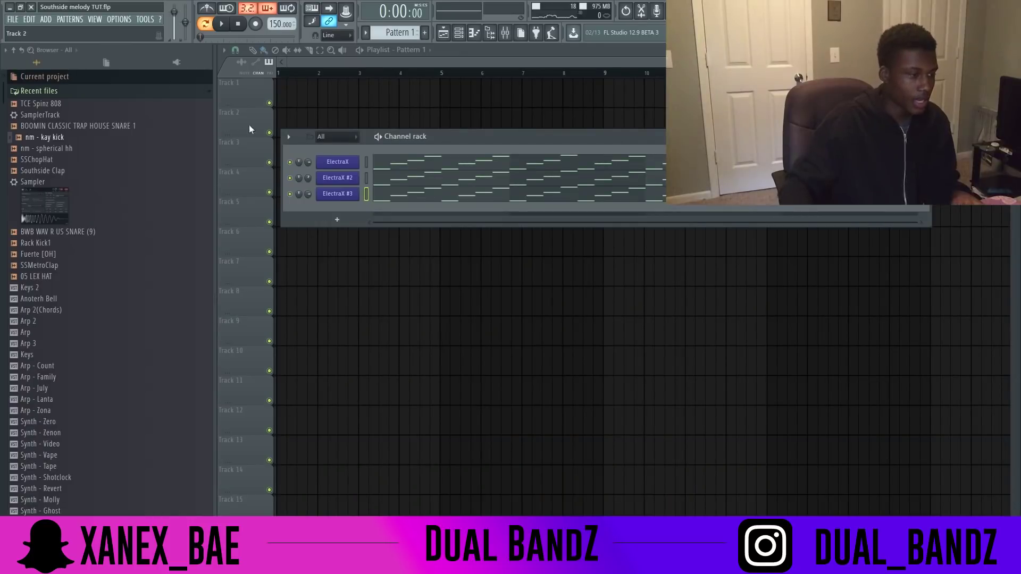
Load the nm - kay kick, TCE Spinz 808 and BOOMIN CLASSIC TRAP HOUSE SNARE 1 samples into new channels
click(55, 138)
right_click(56, 140)
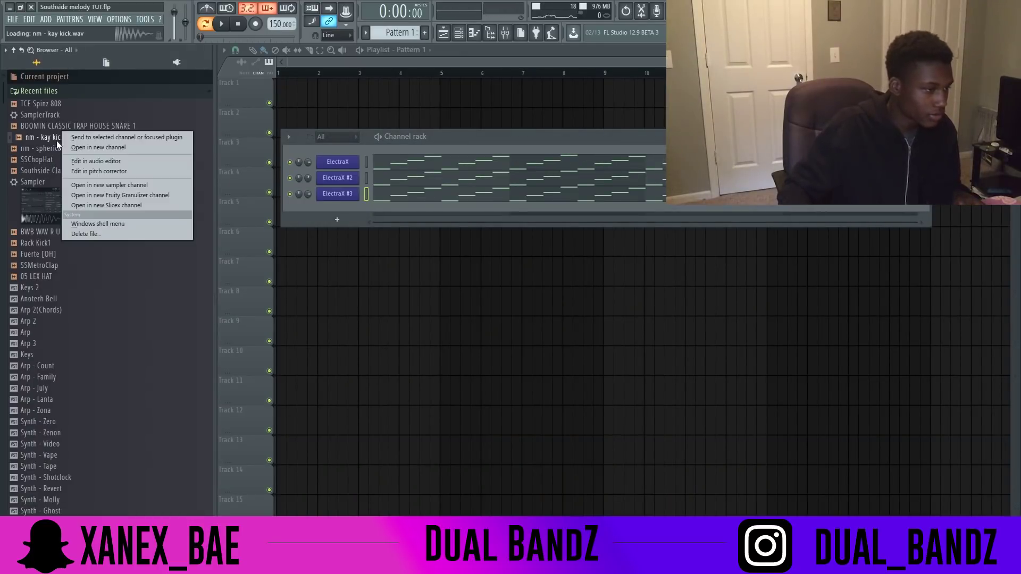
click(84, 151)
click(43, 126)
right_click(66, 126)
click(69, 136)
click(62, 138)
right_click(63, 139)
click(69, 148)
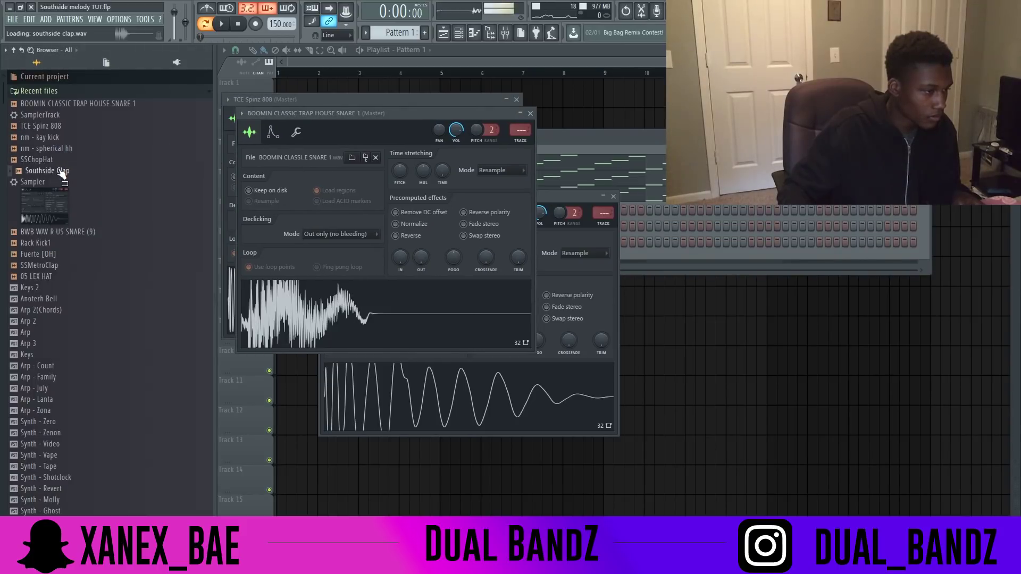
Load the Southside Clap, SSChopHat and nm - spherical hh samples into new channels
click(74, 171)
right_click(75, 171)
click(76, 180)
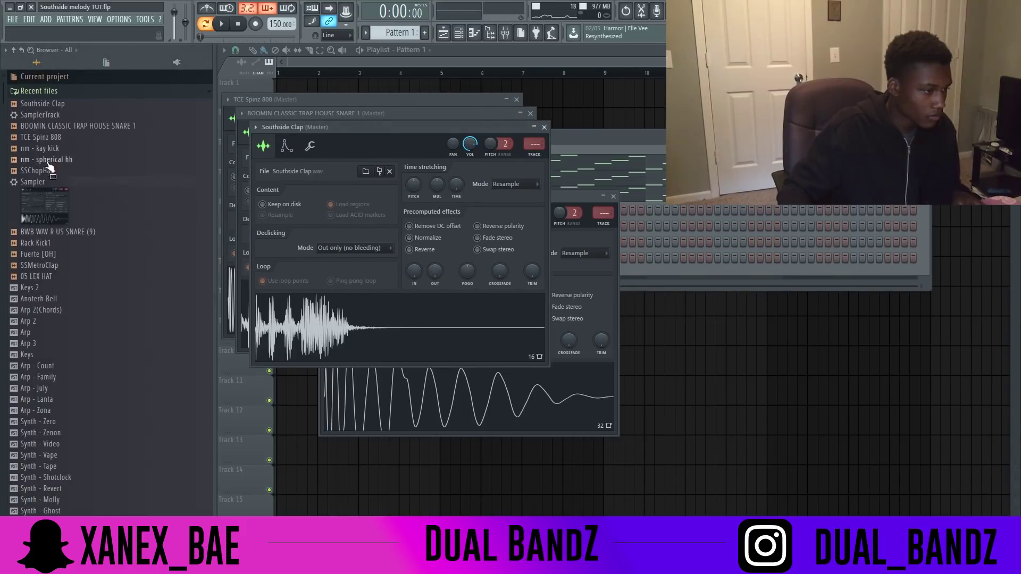
right_click(53, 169)
click(83, 181)
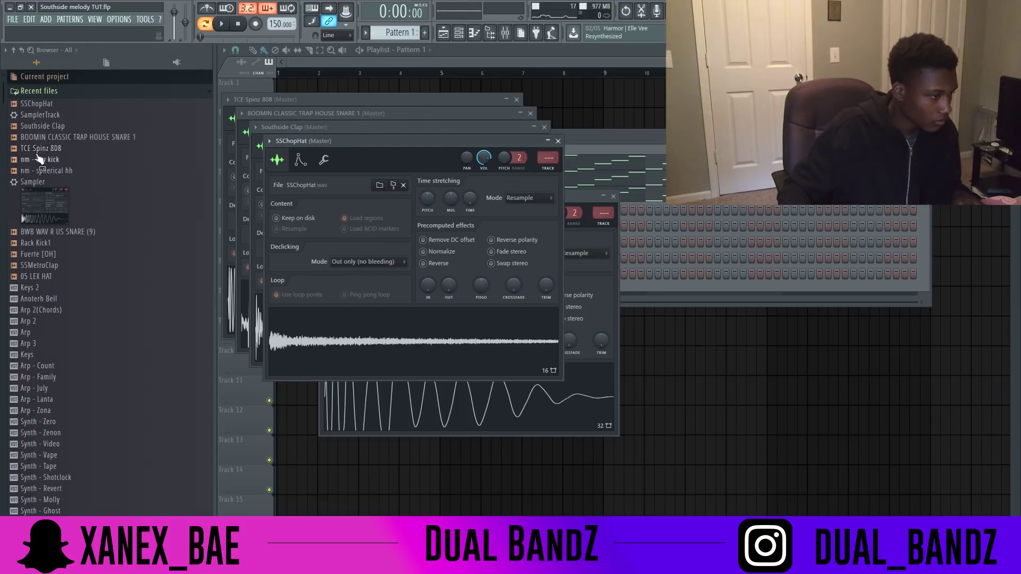
click(659, 151)
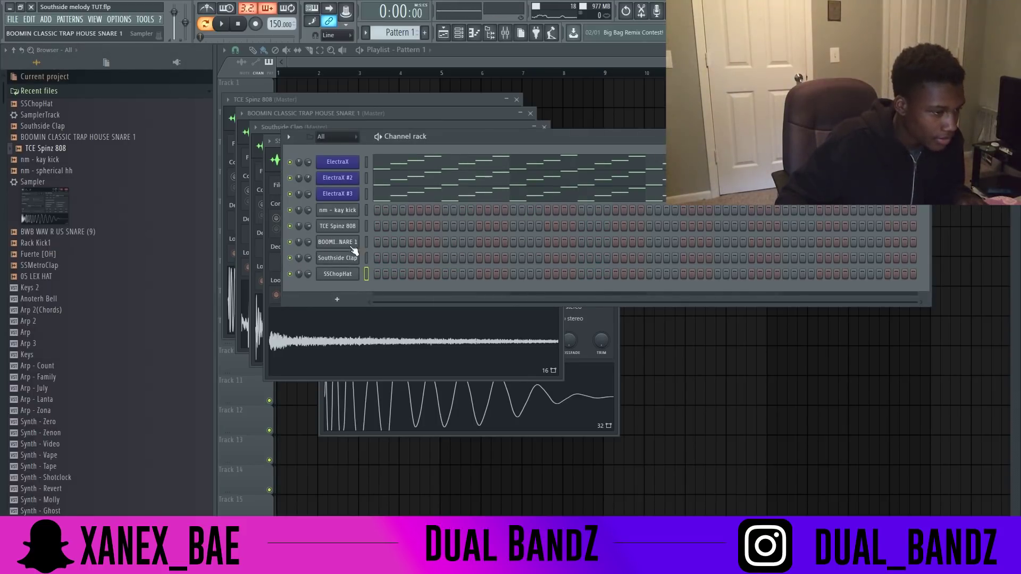
right_click(69, 170)
click(111, 183)
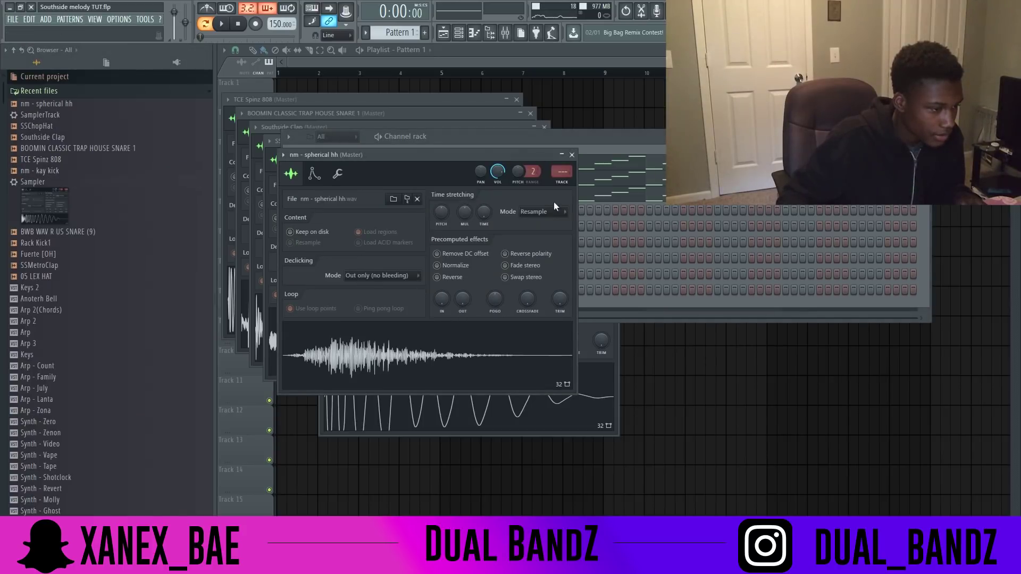
click(573, 156)
Fill each 2 steps of the nm - spherical hh channel and start playing the pattern
right_click(330, 292)
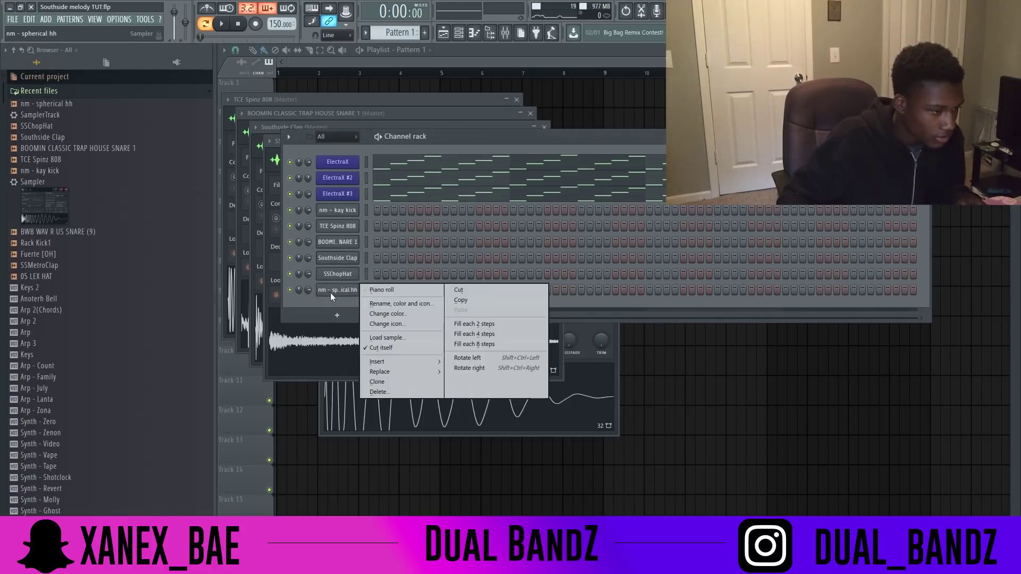
click(467, 310)
key(space)
Place Southside Clap and BOOMIN snare hits on steps 9, 25, 41 and 57
click(445, 258)
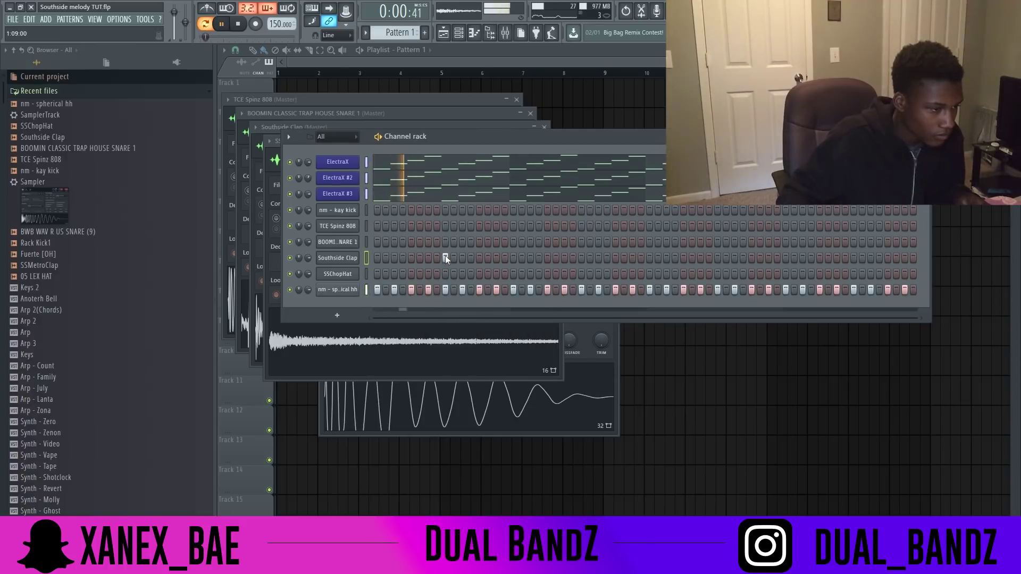
click(581, 258)
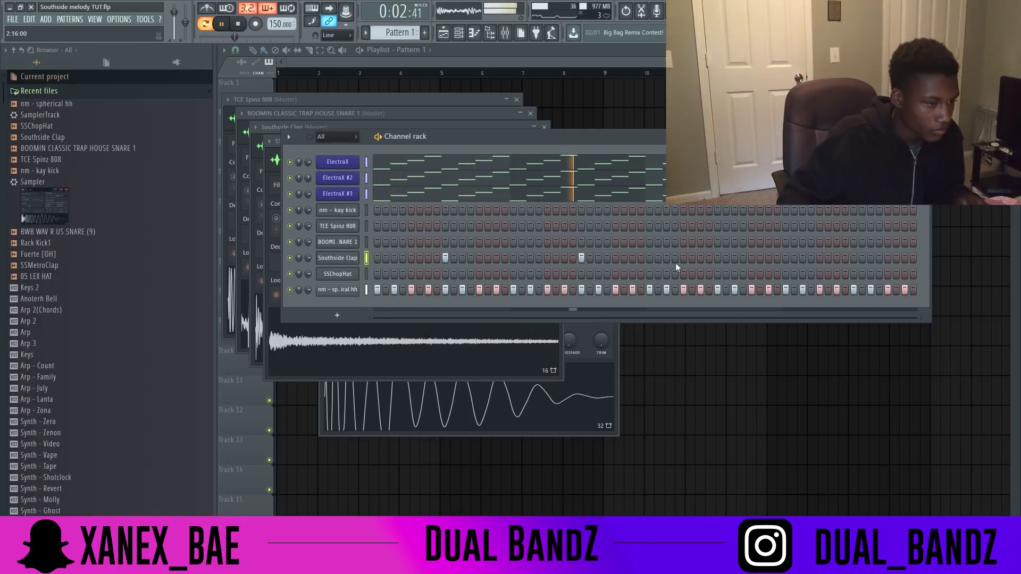
click(718, 258)
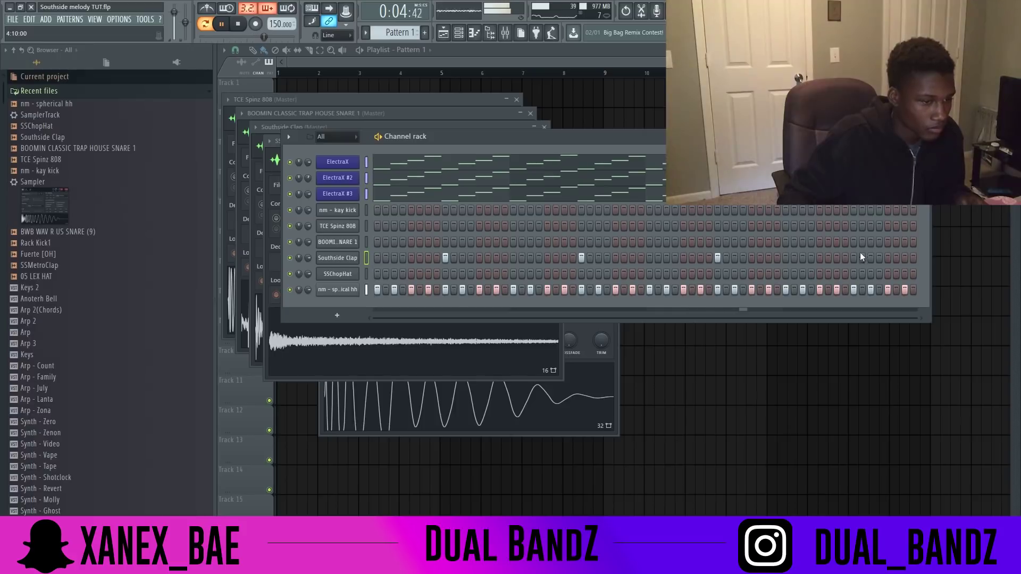
click(446, 242)
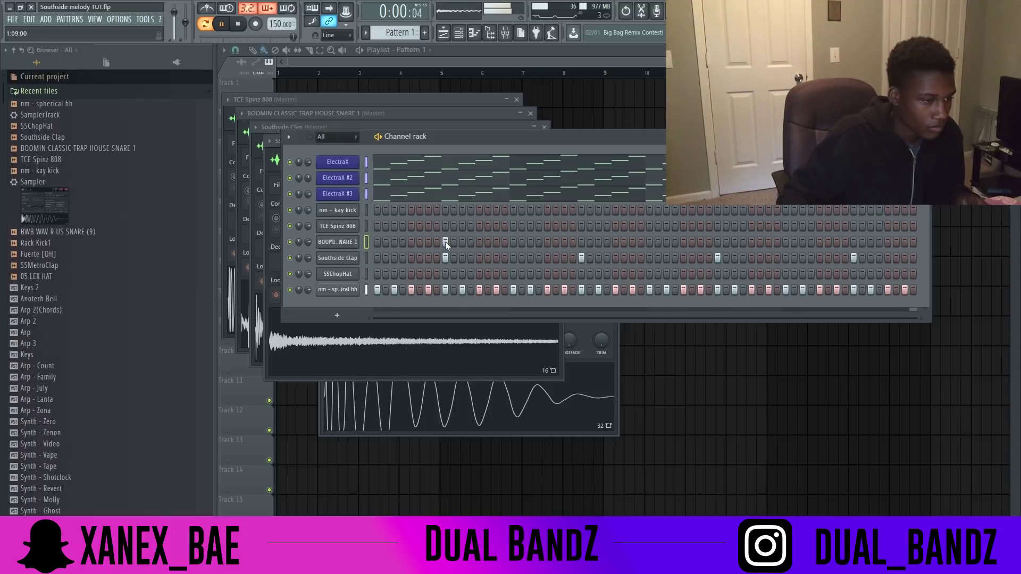
click(582, 242)
click(718, 242)
click(853, 242)
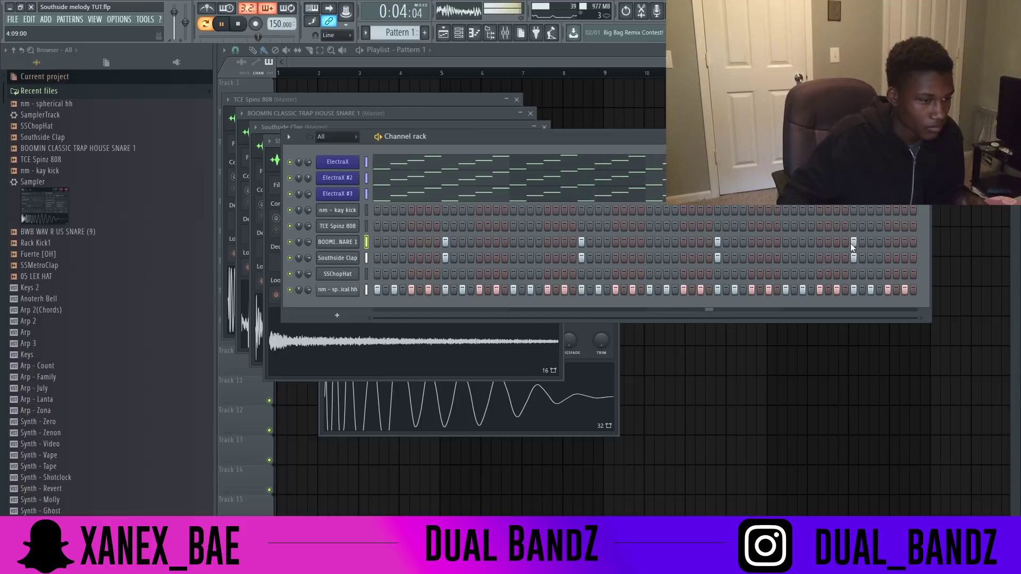
Open the TCE Spinz 808 channel in the piano roll and draw two D#6 and two G#6 notes in bar 1
right_click(373, 222)
click(378, 225)
scroll(328, 323, down, 2)
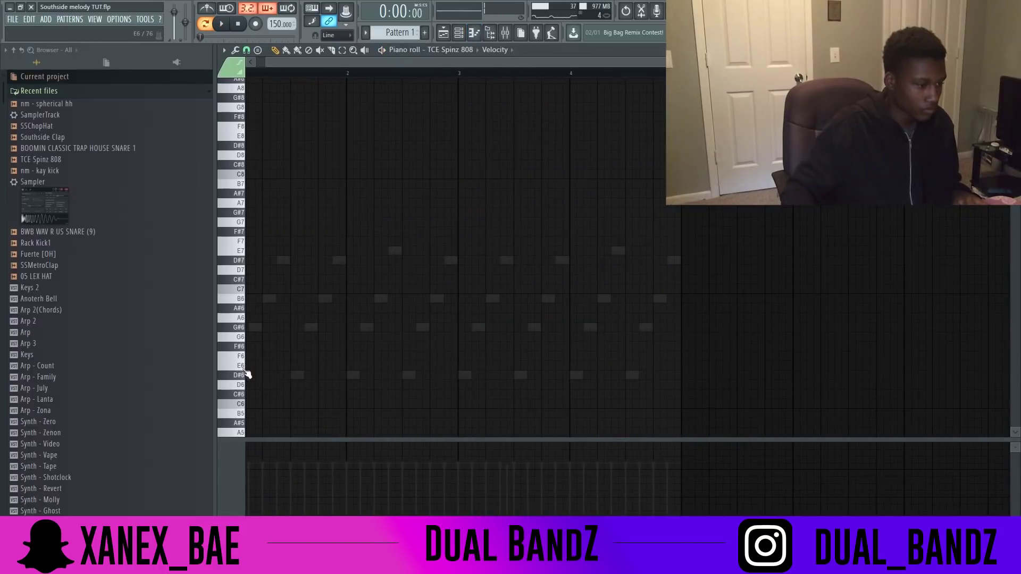
scroll(281, 243, down, 1)
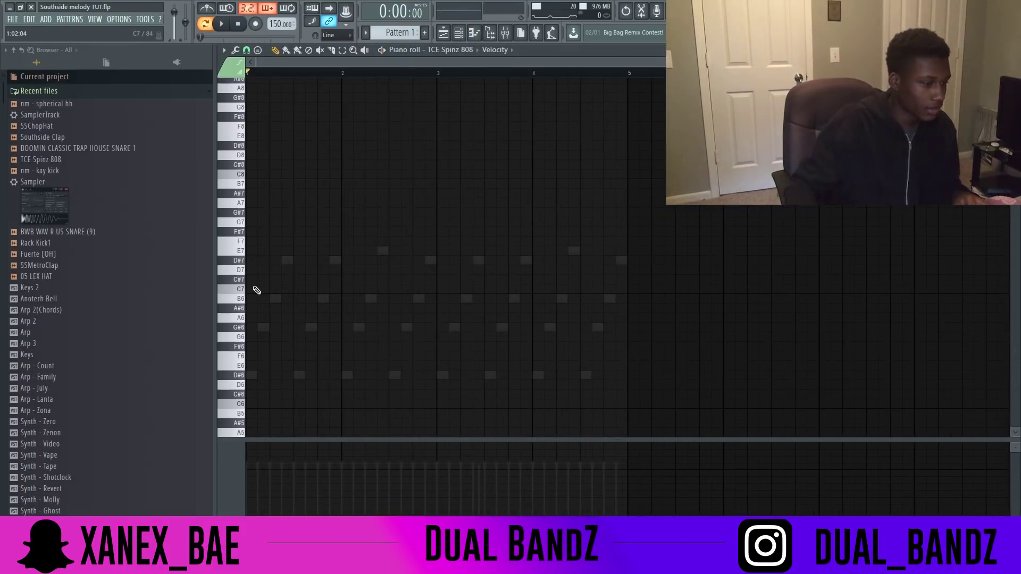
click(245, 375)
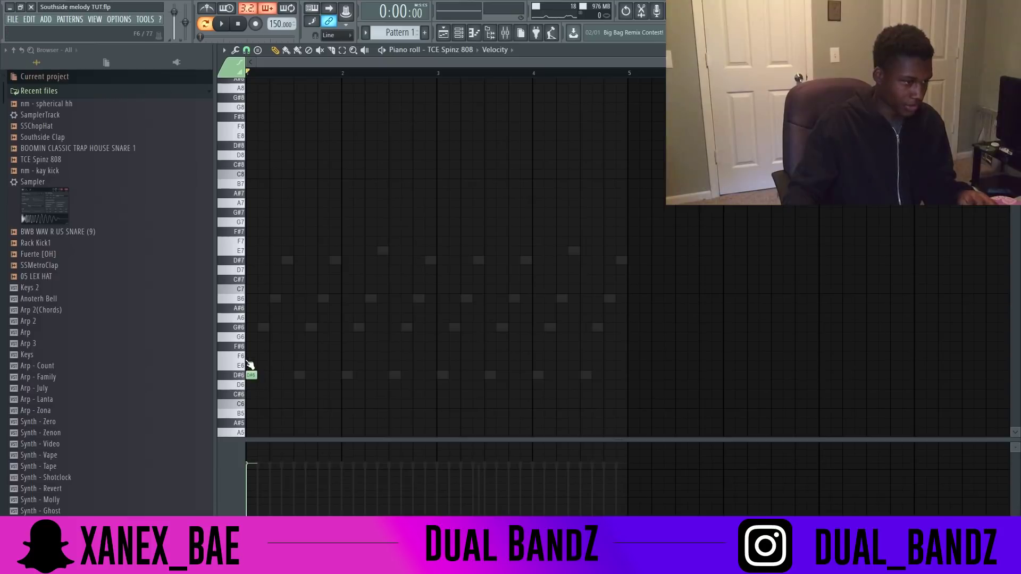
click(285, 376)
click(309, 328)
key(space)
click(332, 328)
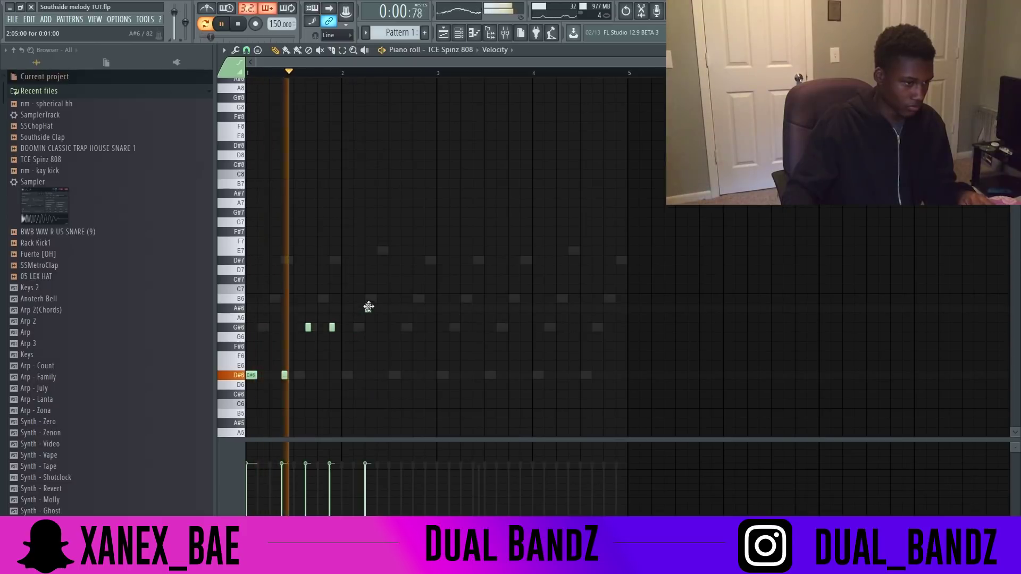
Add two B6 notes and a closing G#6 note to bar 2 of the 808 line during playback
click(369, 298)
click(392, 298)
drag(392, 298, 403, 299)
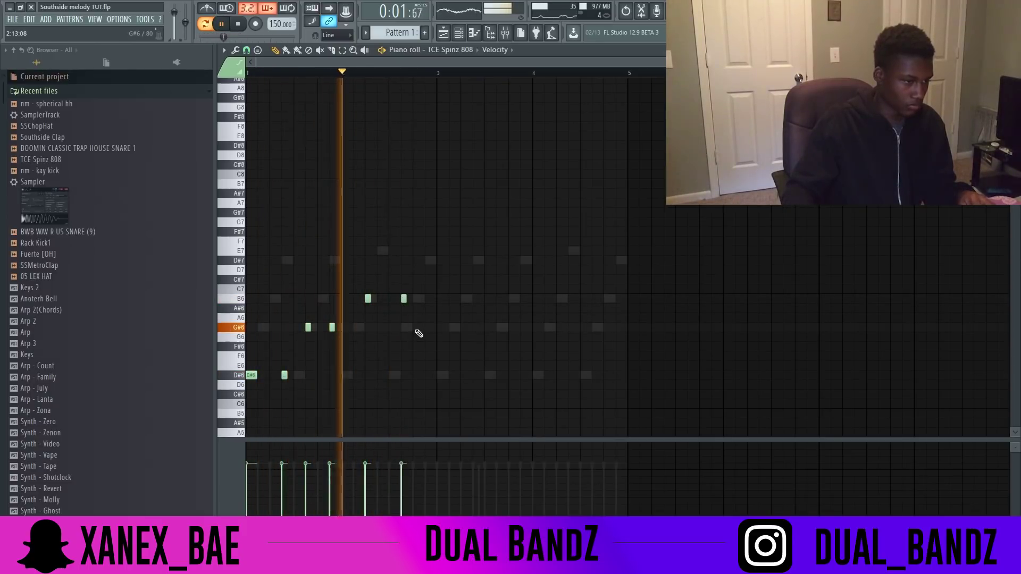
click(428, 328)
key(space)
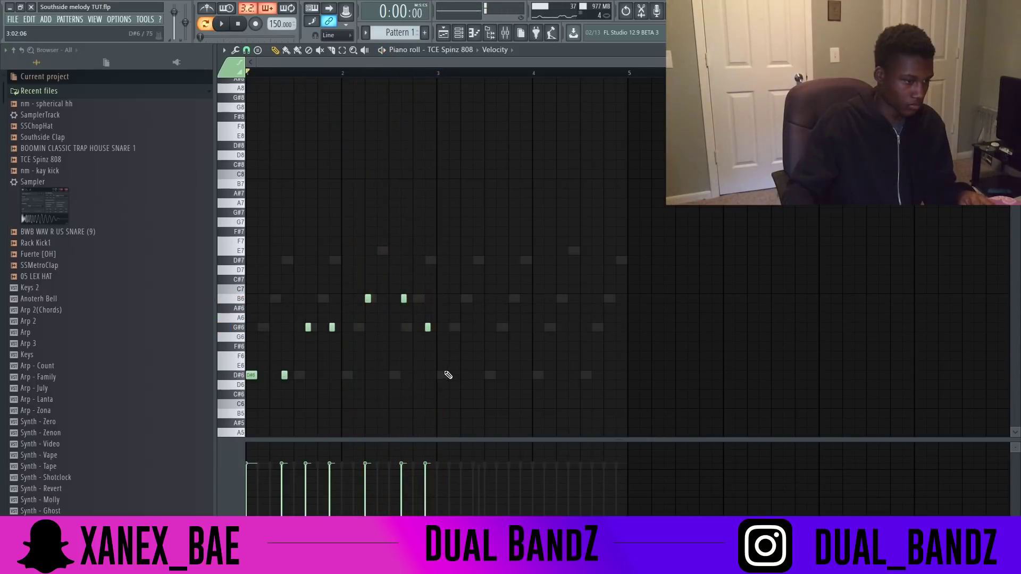
Quick-quantize the 808 notes and duplicate the two-bar pattern into bars 3 and 4 for playback
key(ctrl+q)
key(ctrl+b)
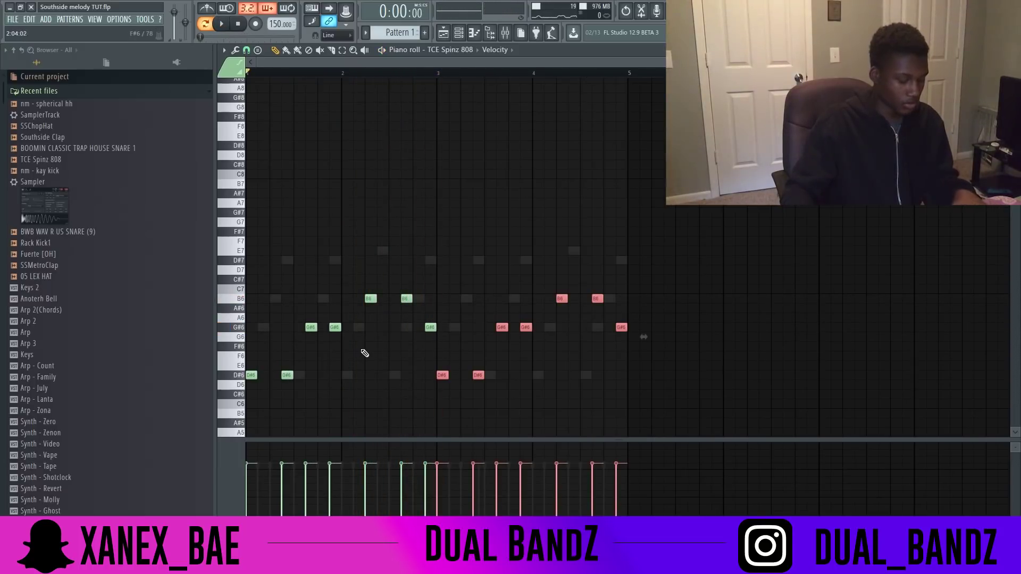
key(space)
Insert two short D#7 notes between the last B6 and G#6 of the 808 line in bar 4
scroll(497, 335, up, 3)
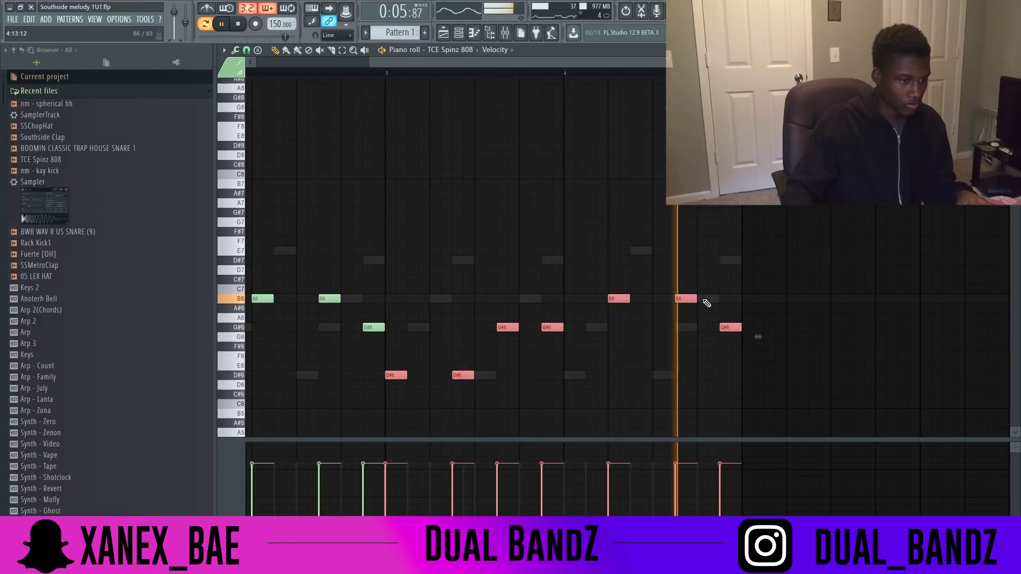
click(702, 261)
drag(721, 265, 711, 265)
scroll(664, 344, down, 3)
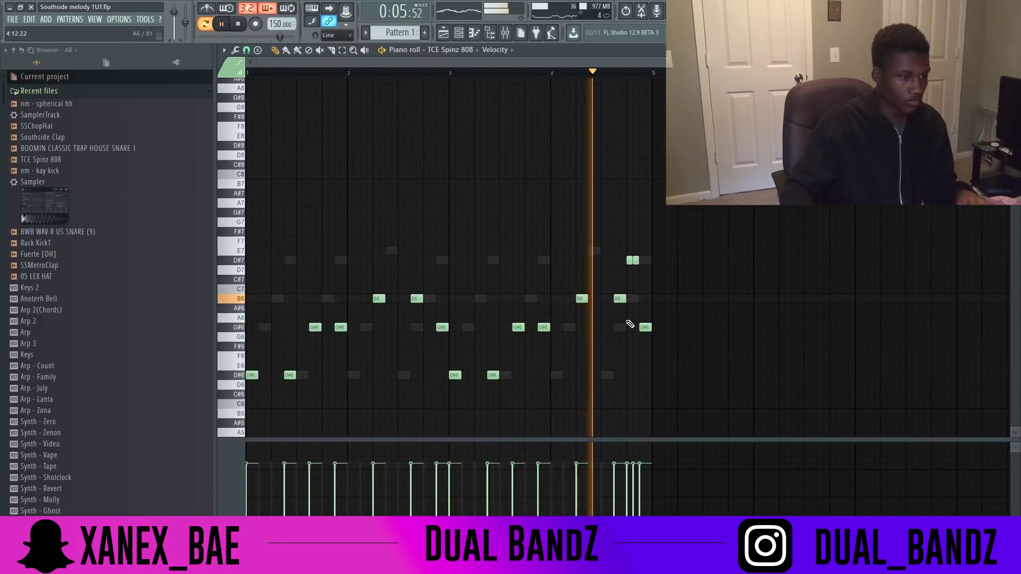
key(space)
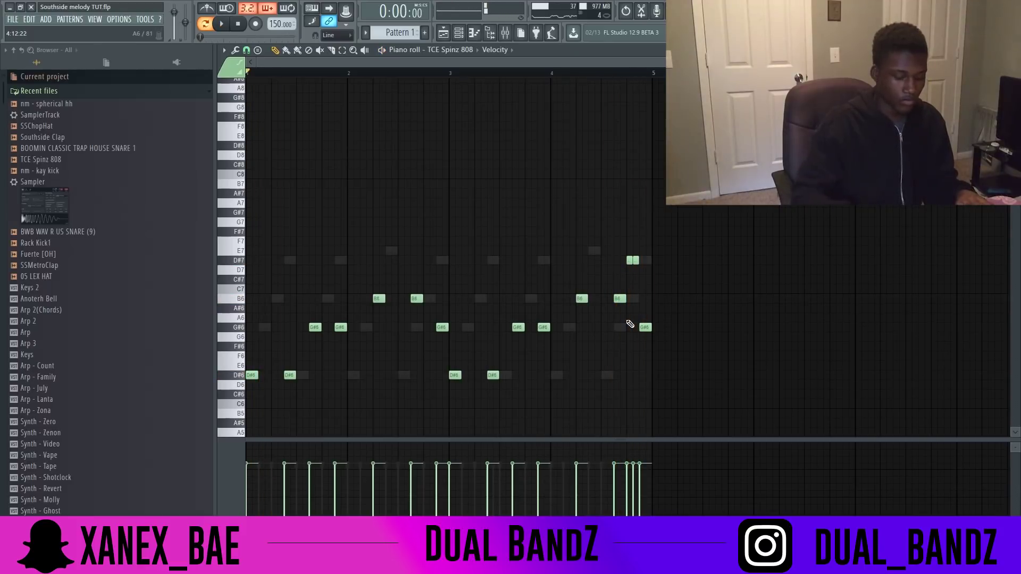
Transpose all the 808 notes down one octave, play the pattern and close the piano roll
key(ctrl+Down)
scroll(628, 321, down, 1)
scroll(636, 340, down, 6)
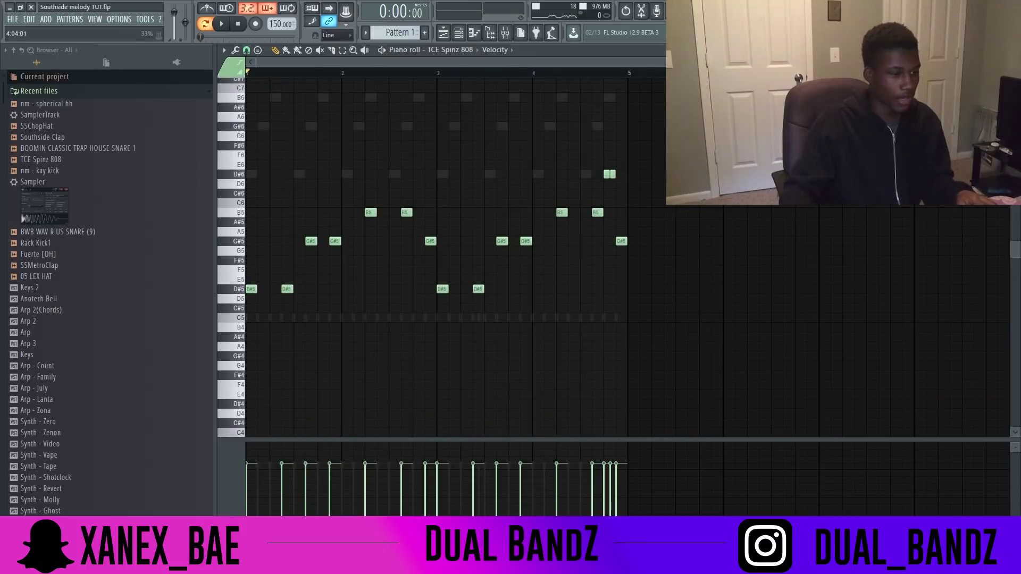
key(space)
scroll(644, 260, up, 1)
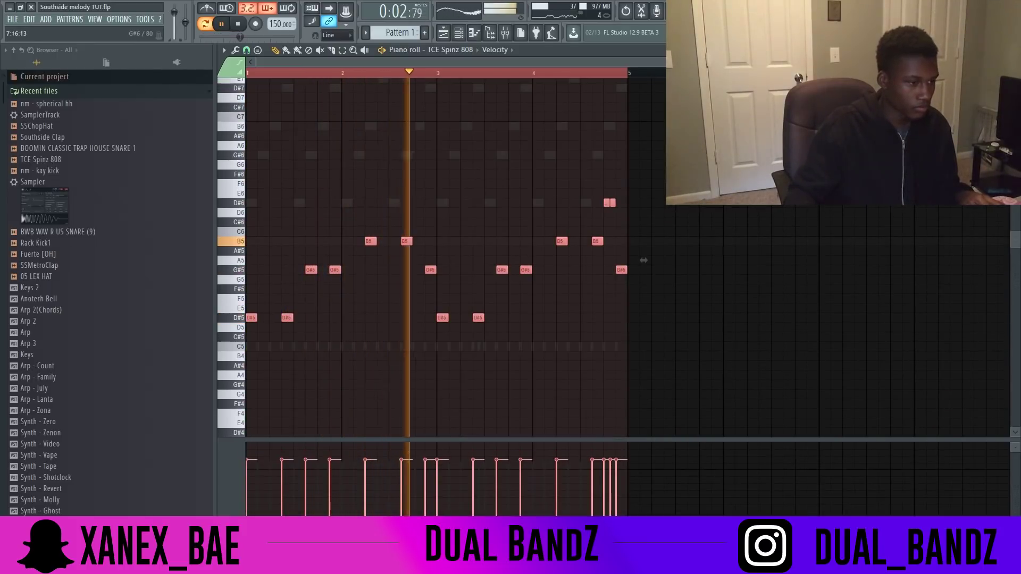
click(1015, 50)
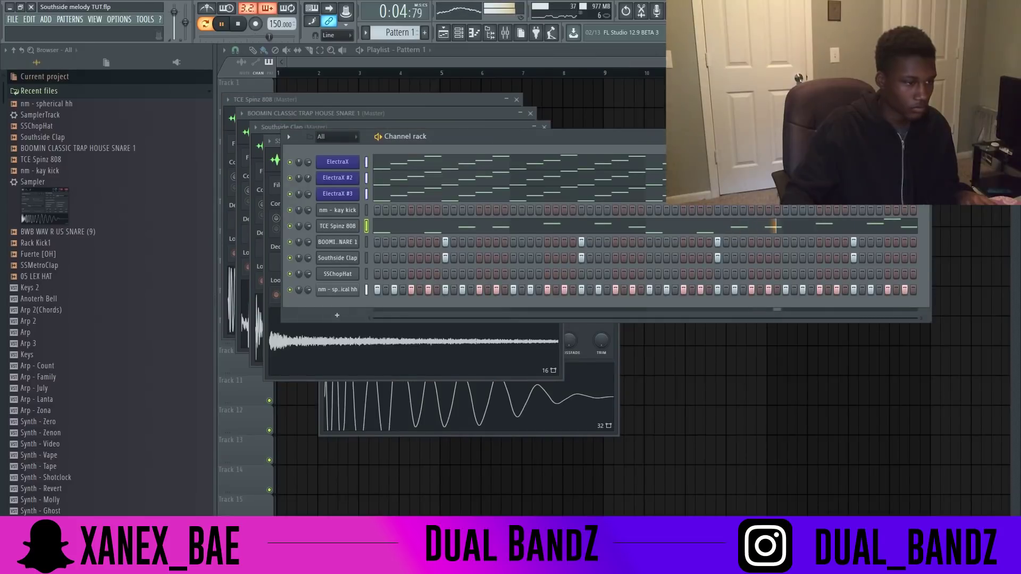
Copy the TCE Spinz 808 notes into the nm - kay kick channel and open the kick's piano roll
key(space)
click(376, 210)
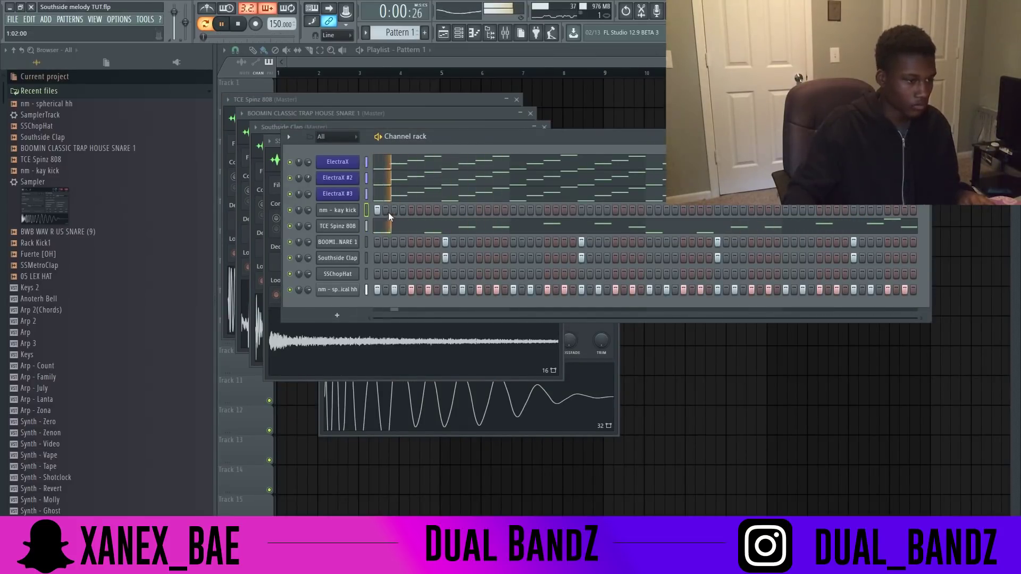
right_click(394, 213)
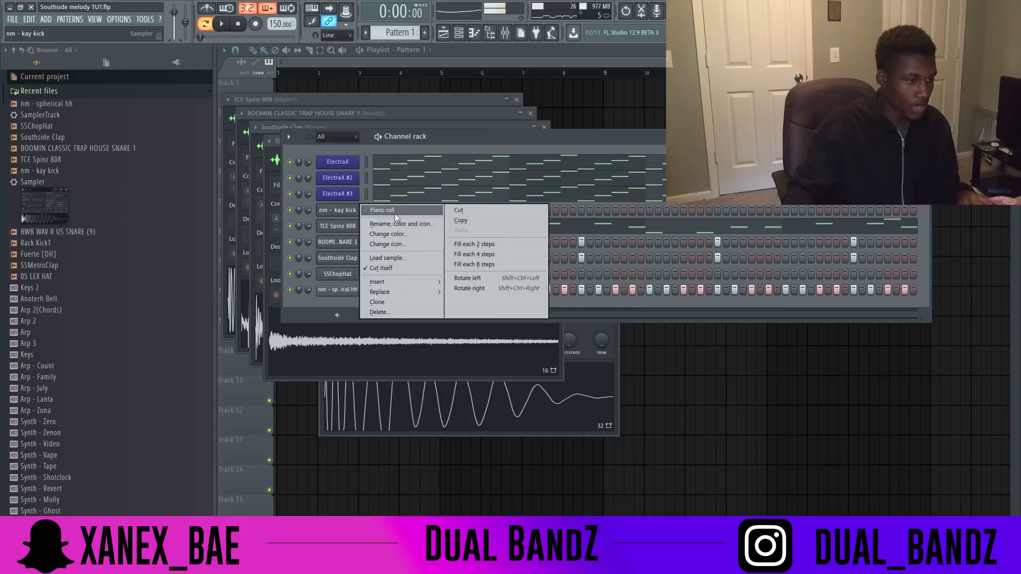
click(334, 226)
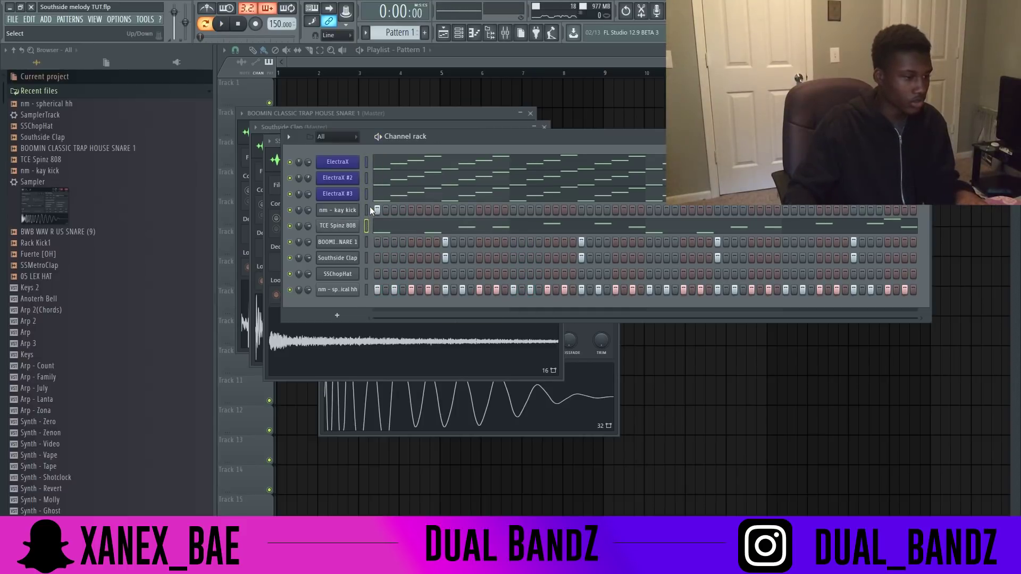
click(367, 210)
key(ctrl+v)
click(381, 214)
Transpose all the G#5 kick notes down to D#5
double_click(241, 270)
key(Down)
key(Down)
key(Down)
key(Down)
key(Down)
key(Down)
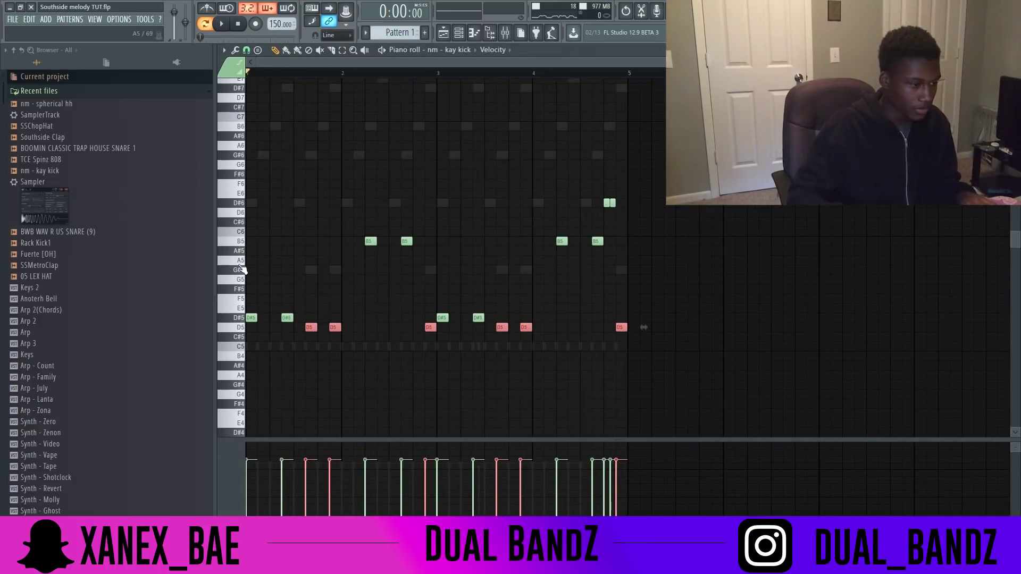
key(Up)
Transpose the B5 kick notes down to D#5 and delete the two short D#6 notes in bar 4
double_click(235, 244)
key(ctrl+Down)
key(Up)
key(Up)
key(Up)
key(Up)
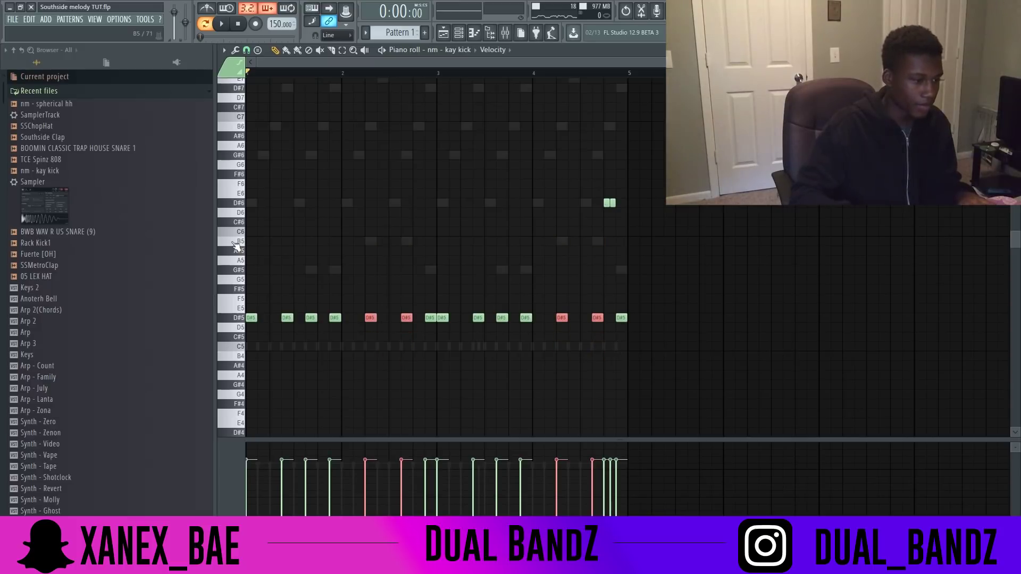
double_click(238, 204)
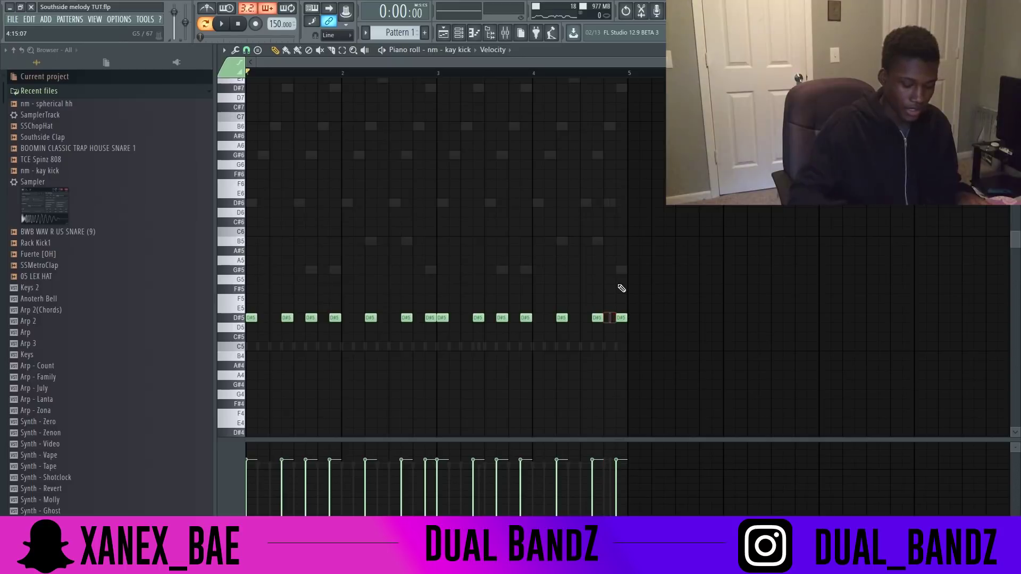
Shorten all the kick notes to half their length
scroll(292, 297, up, 4)
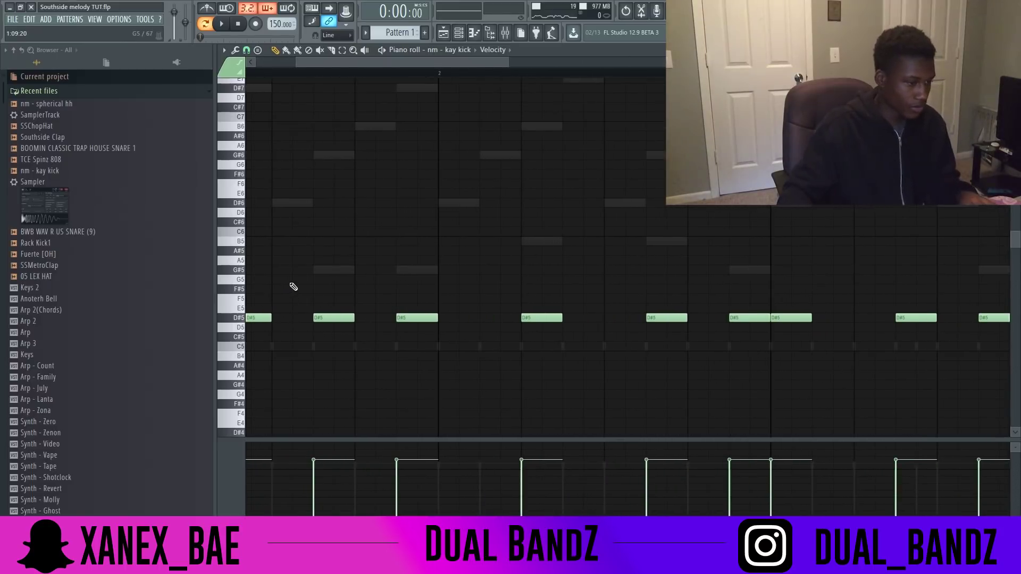
key(shift+d)
drag(413, 65, 65, 87)
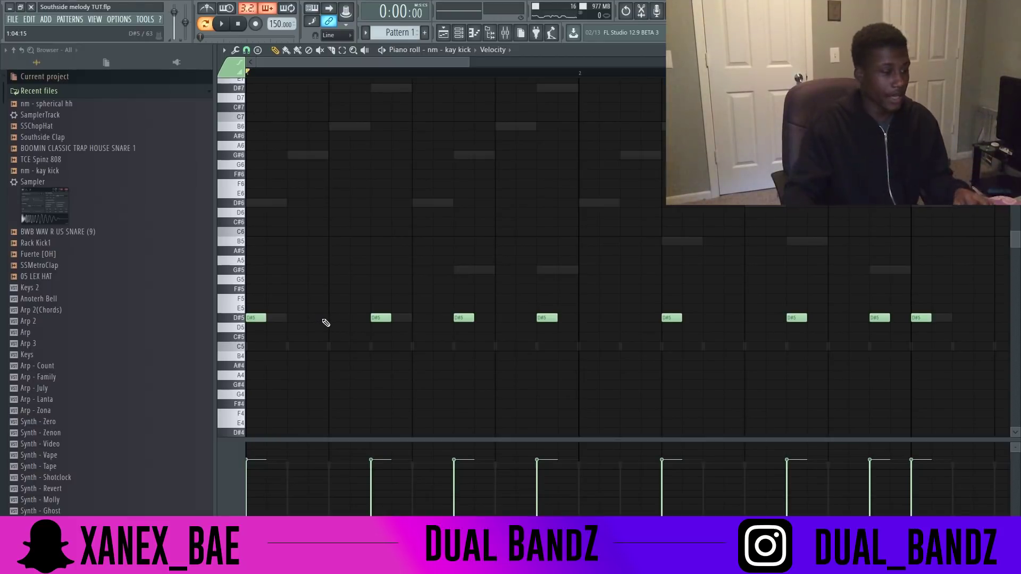
Add D#5 kick notes at step 5 of bar 1 and step 3 of bar 2 during playback
key(space)
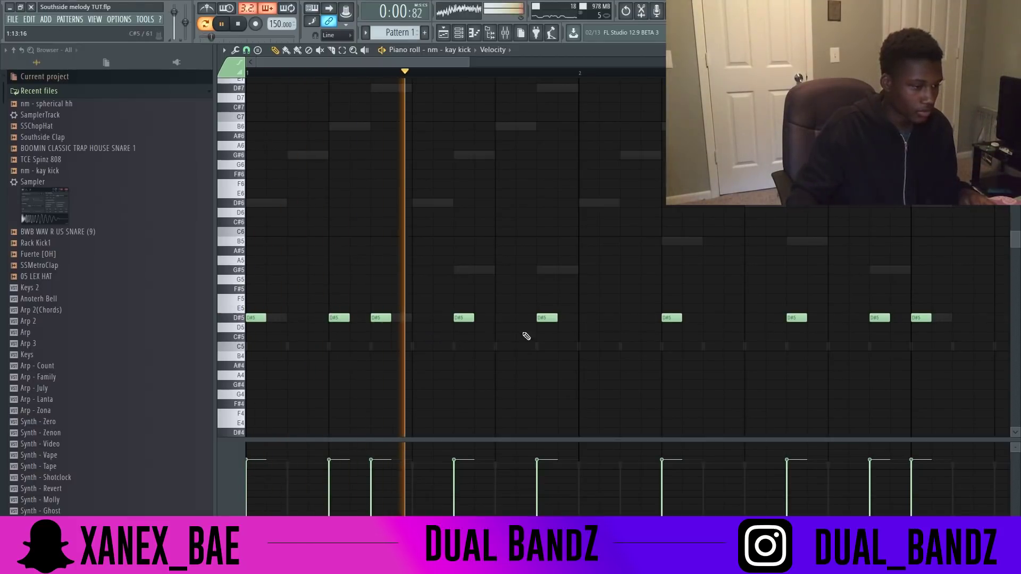
click(631, 317)
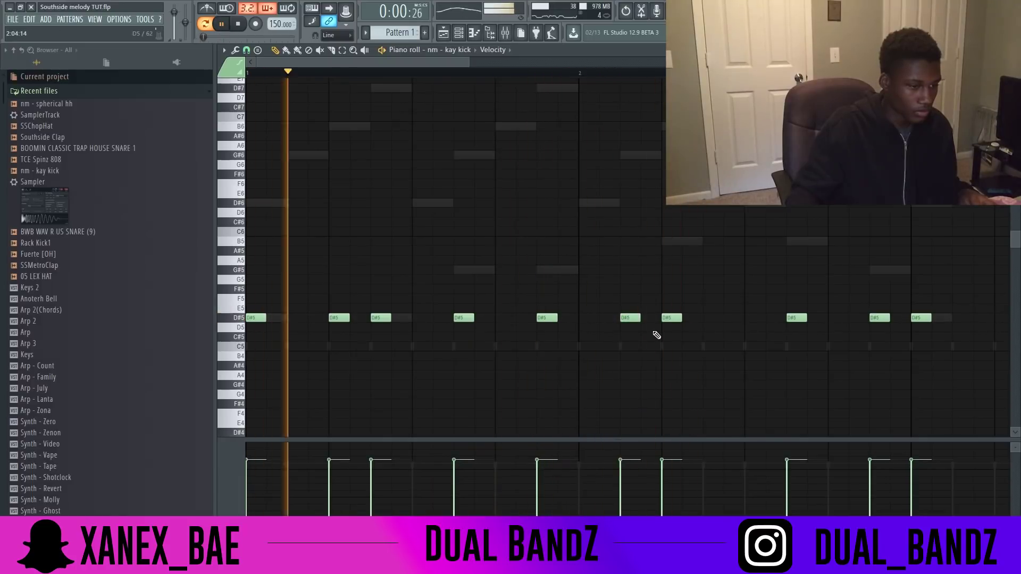
scroll(654, 335, down, 2)
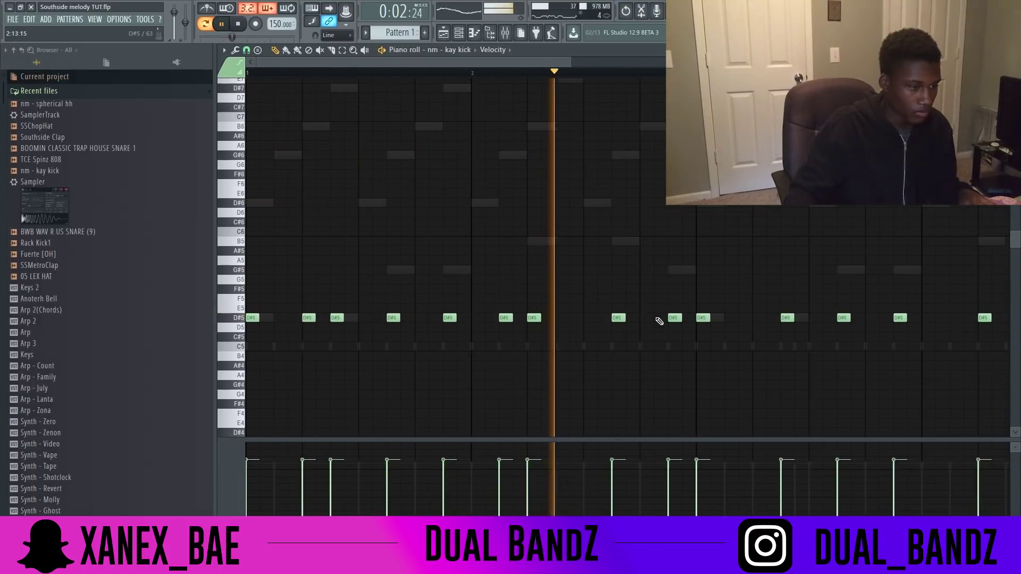
key(space)
Delete the kick notes in bars 3 and 4 and duplicate the bar 1–2 kick pattern in their place
scroll(692, 308, down, 2)
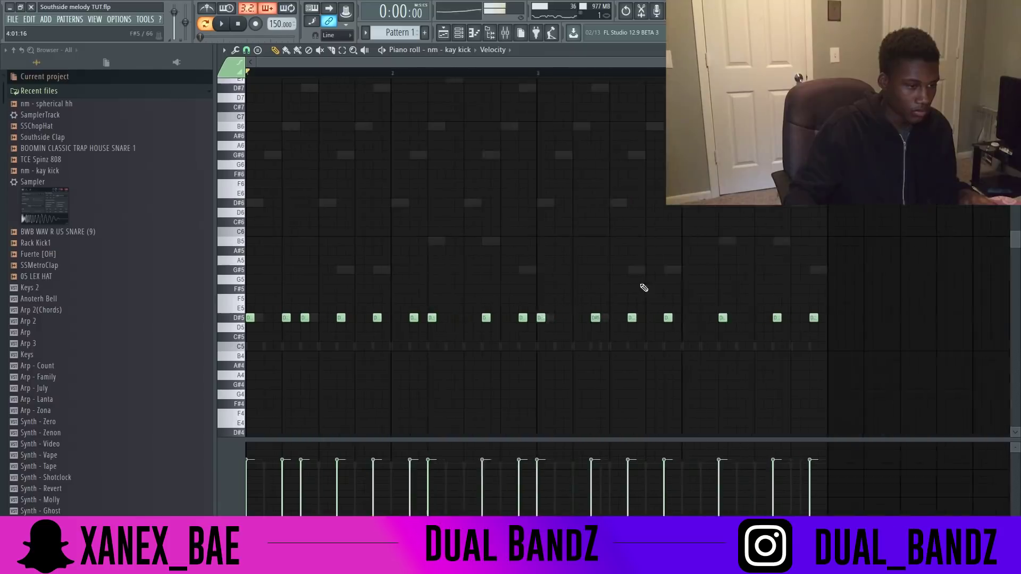
drag(519, 77, 789, 317)
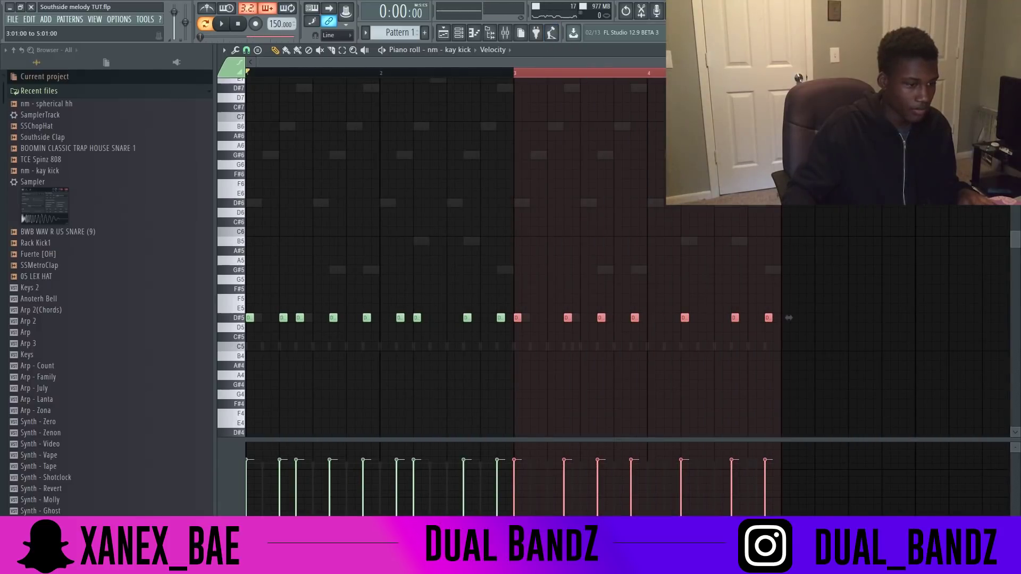
key(Delete)
key(ctrl+a)
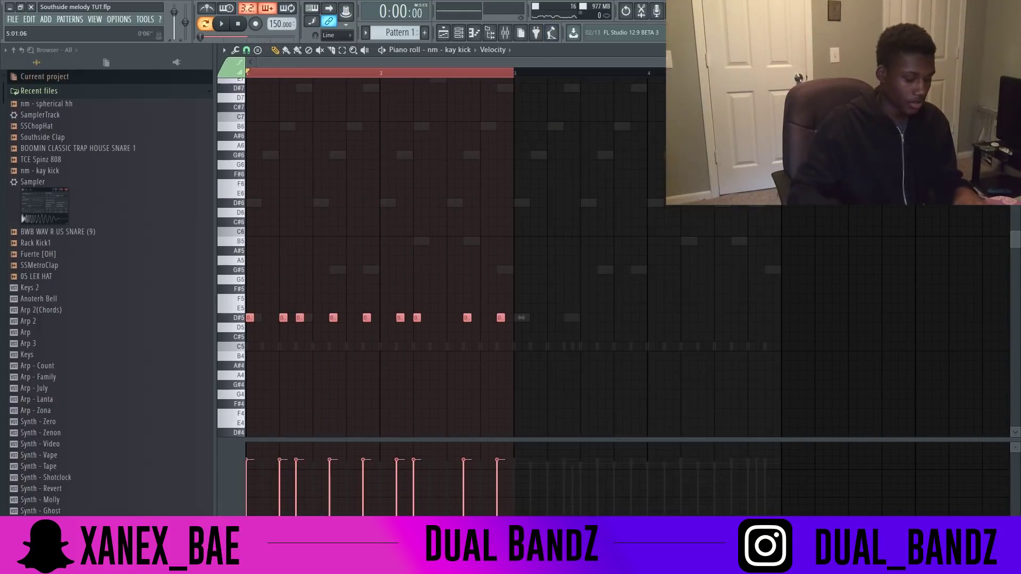
key(ctrl+b)
key(ctrl+d)
Raise the velocity of all the kick notes to maximum during playback and close the piano roll
key(ctrl+a)
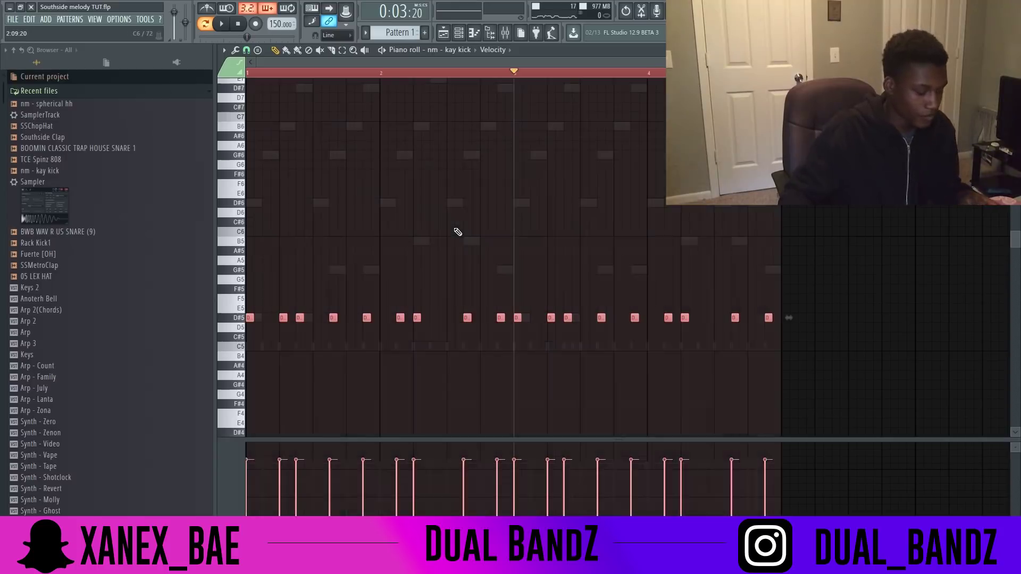
key(space)
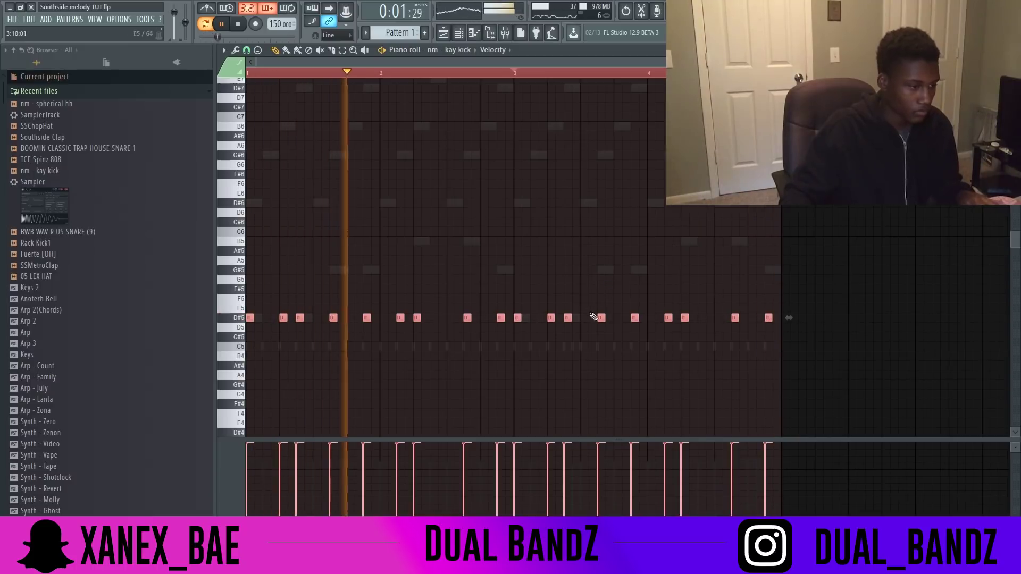
key(ctrl+d)
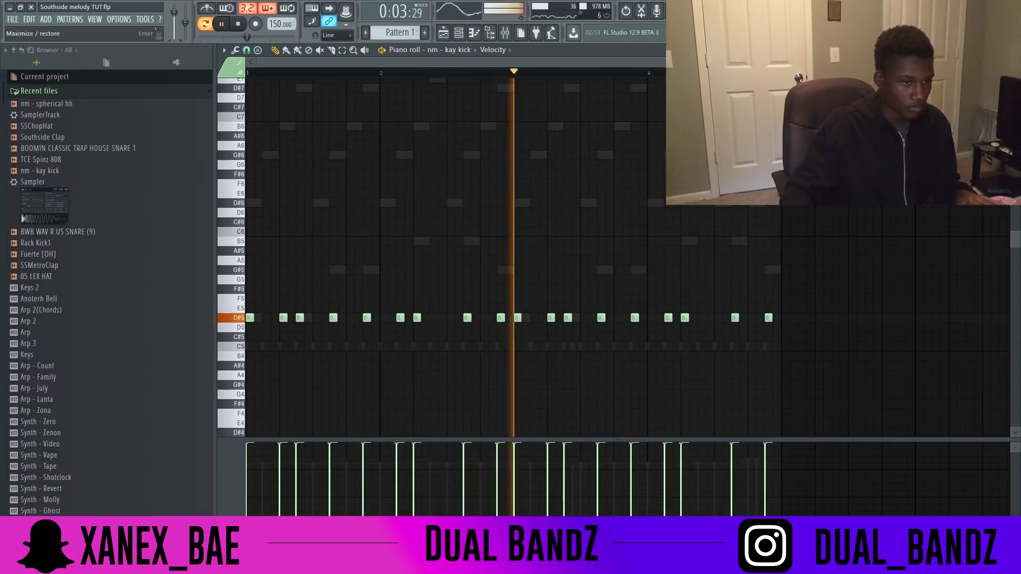
click(1015, 50)
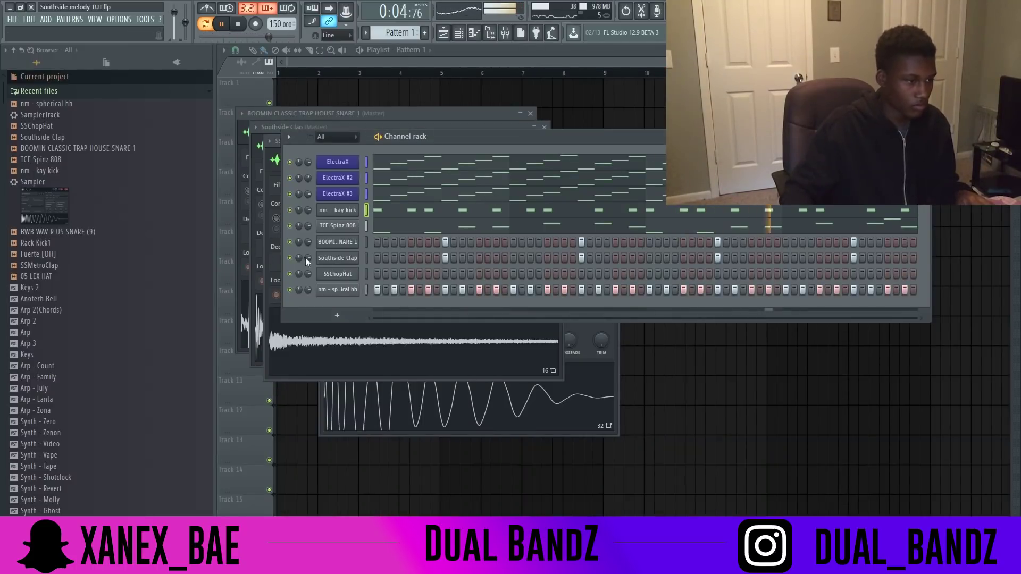
key(space)
Open the nm - spherical hh notes in the piano roll, close up on bar 1
right_click(351, 290)
click(375, 290)
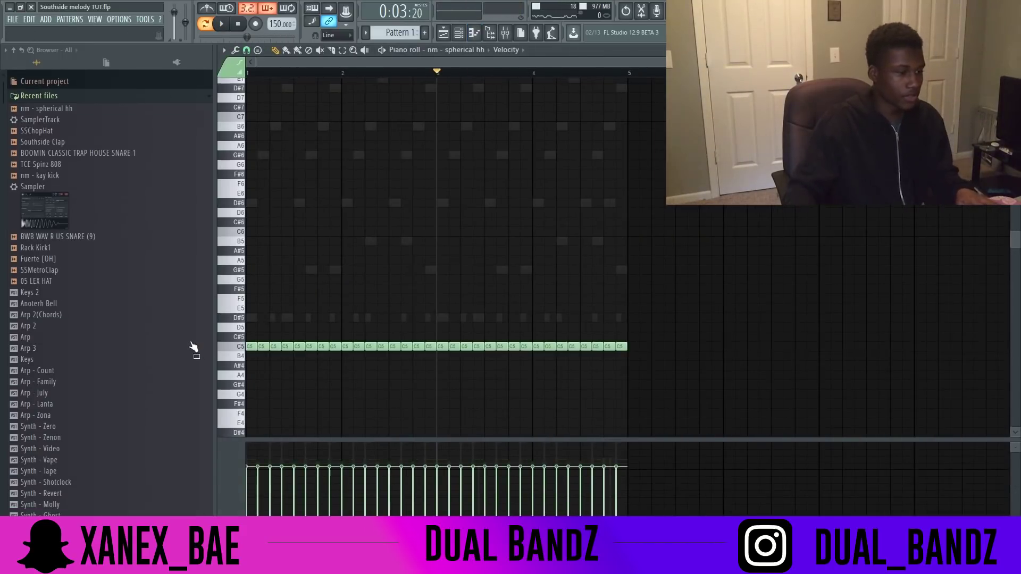
scroll(272, 278, up, 8)
drag(337, 66, 263, 66)
scroll(335, 241, up, 3)
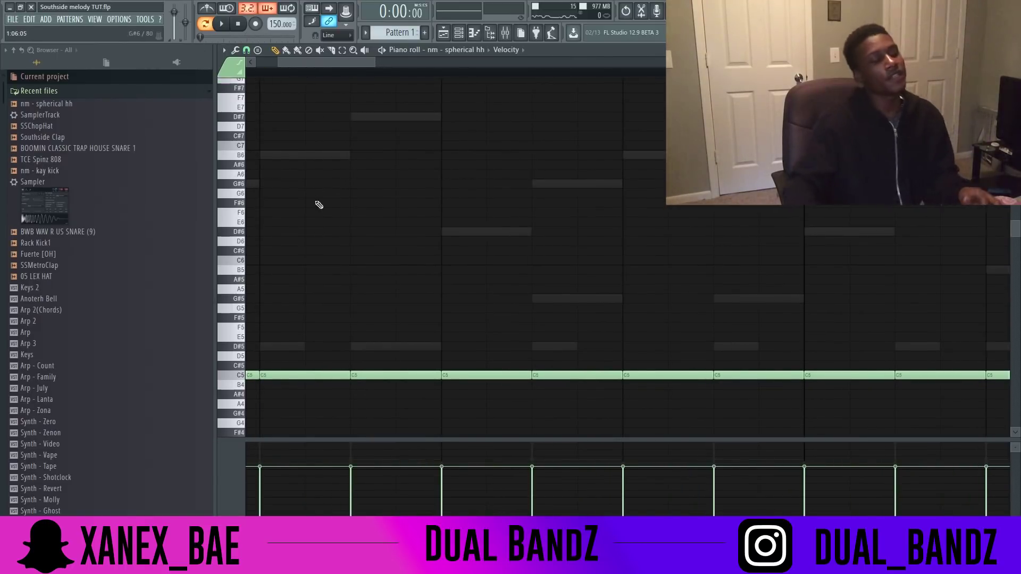
Try halving the hi-hat note at step 5 of bar 1 and placing a duplicate on B4 after it
click(296, 375)
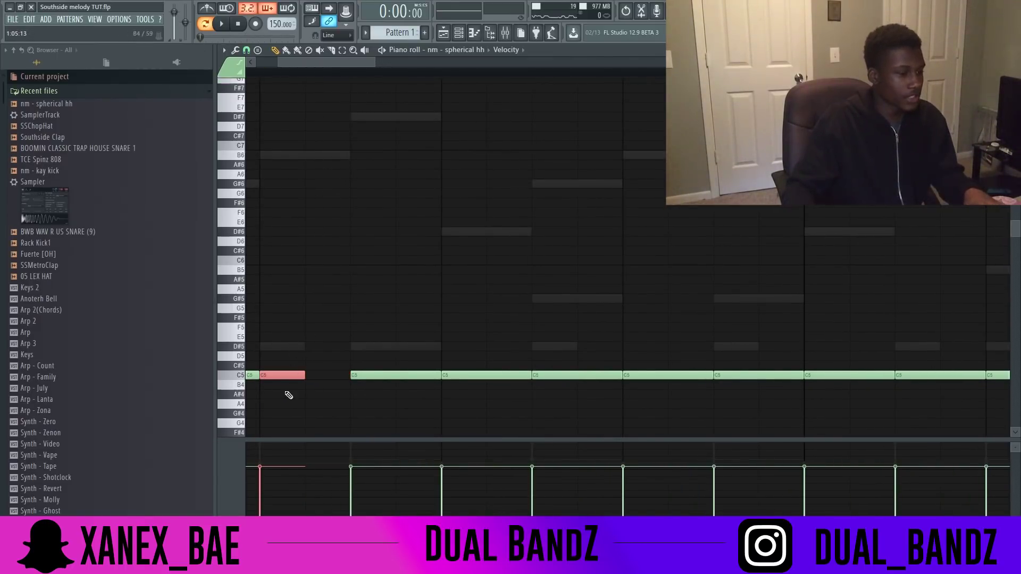
click(307, 394)
right_click(317, 394)
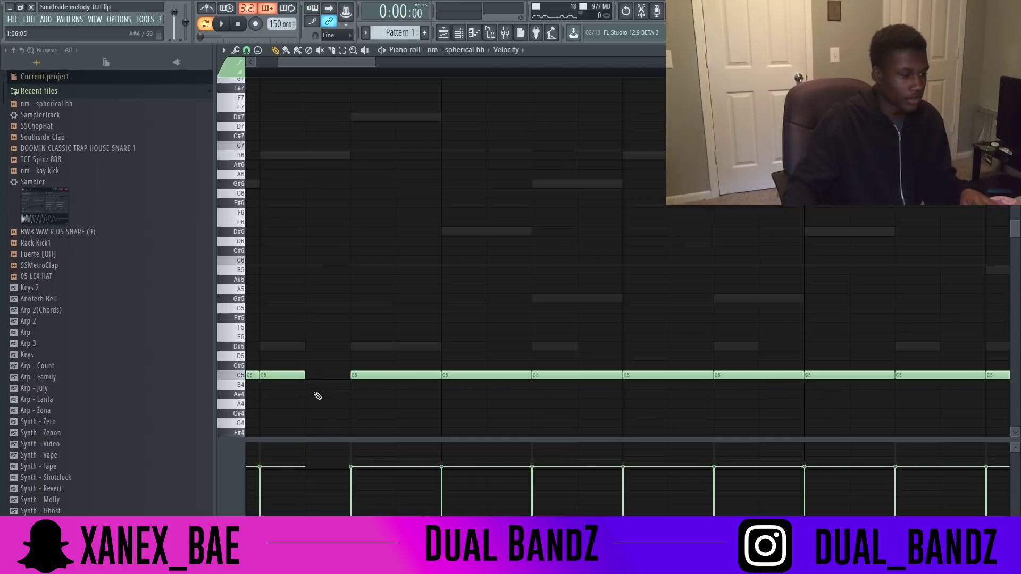
click(291, 373)
key(ctrl+b)
key(shift+Down)
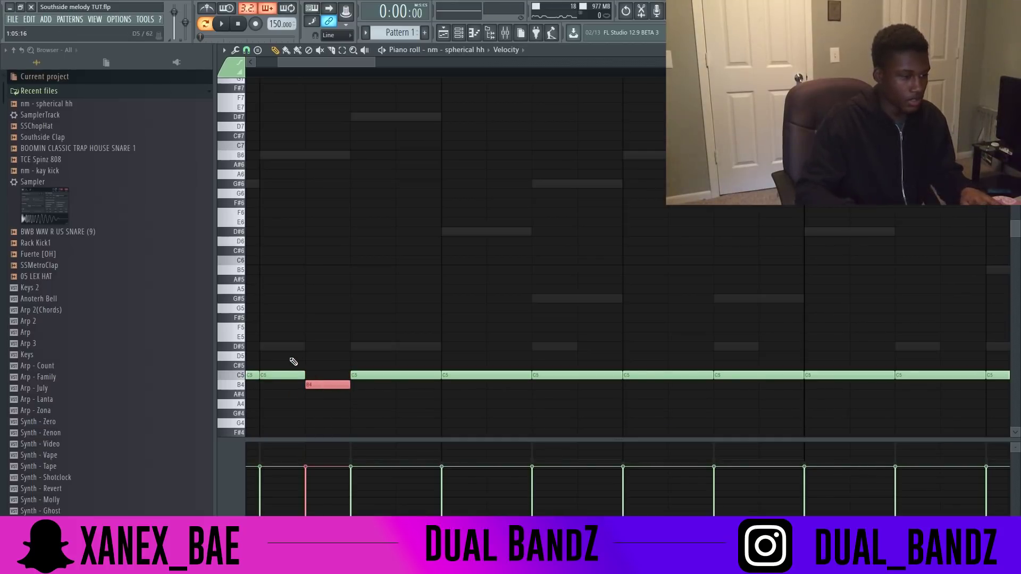
key(Delete)
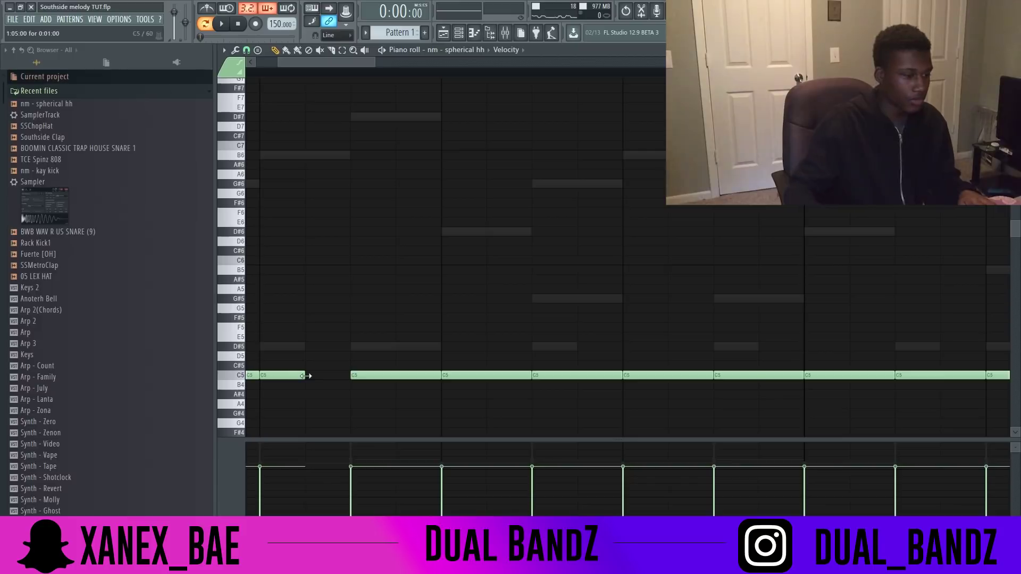
Try halving all the hi-hat notes with 1/3 step snap, and restore their full length and the Line snap
key(shift+d)
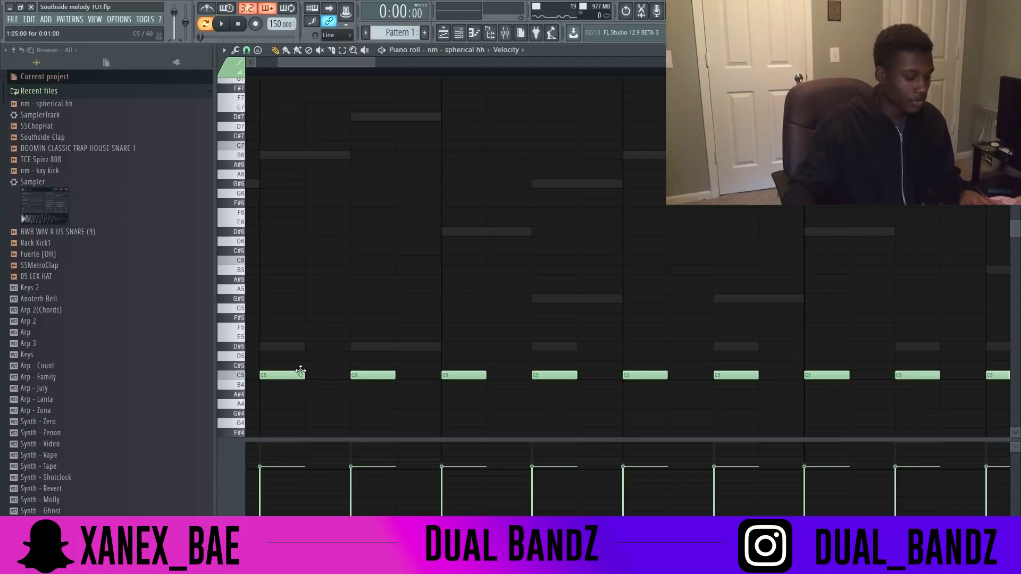
click(247, 50)
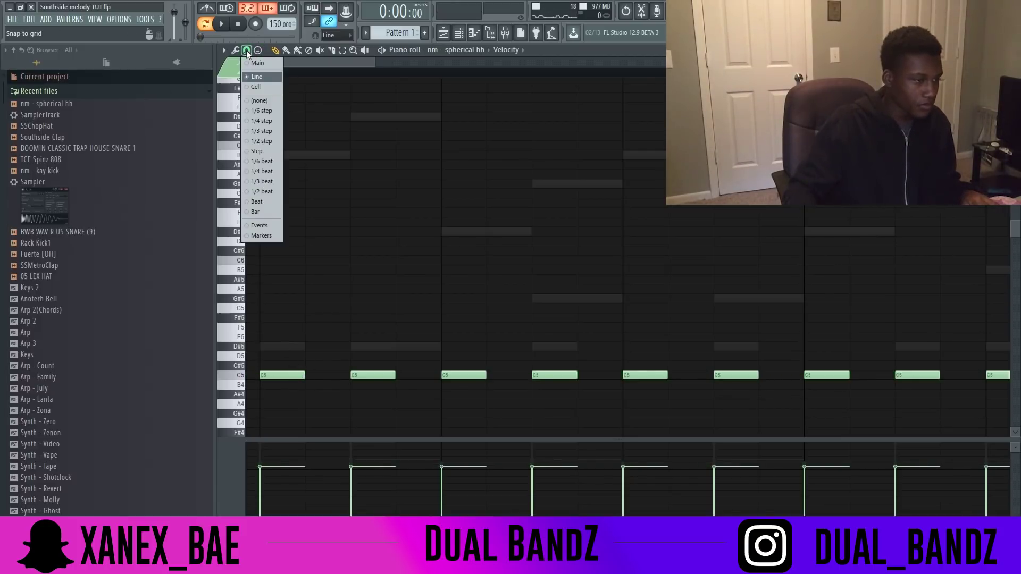
click(258, 131)
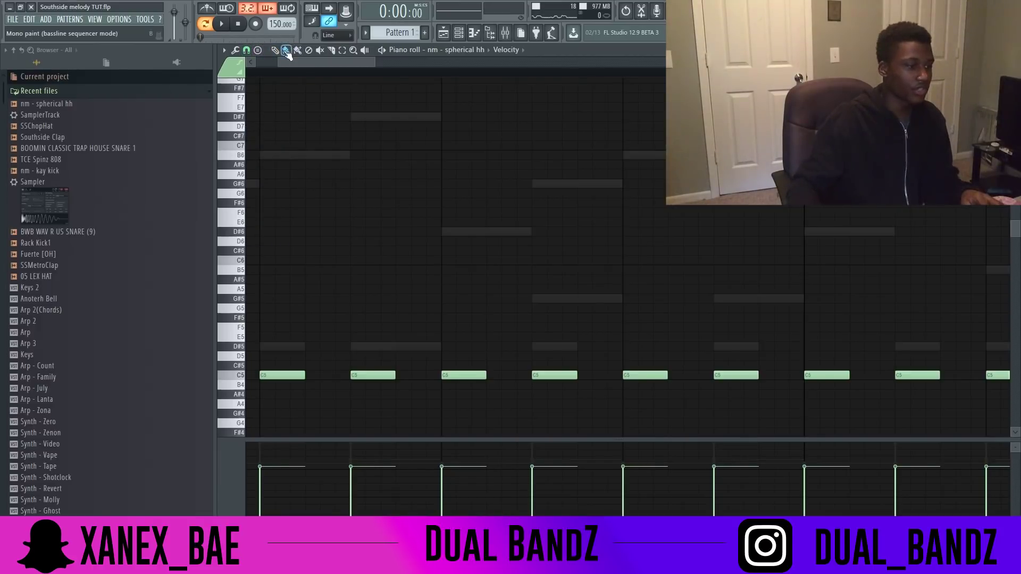
scroll(316, 123, down, 6)
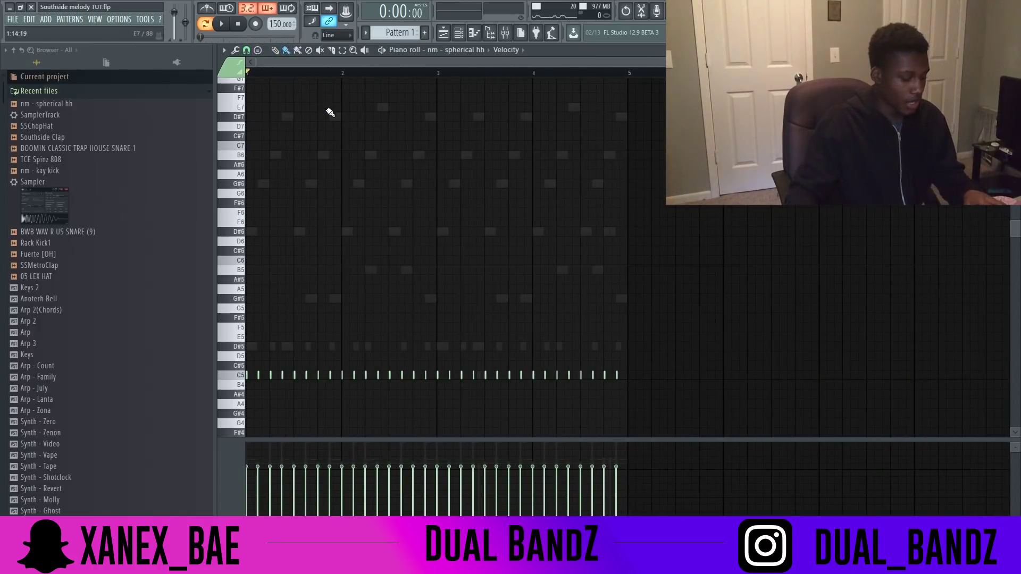
click(247, 51)
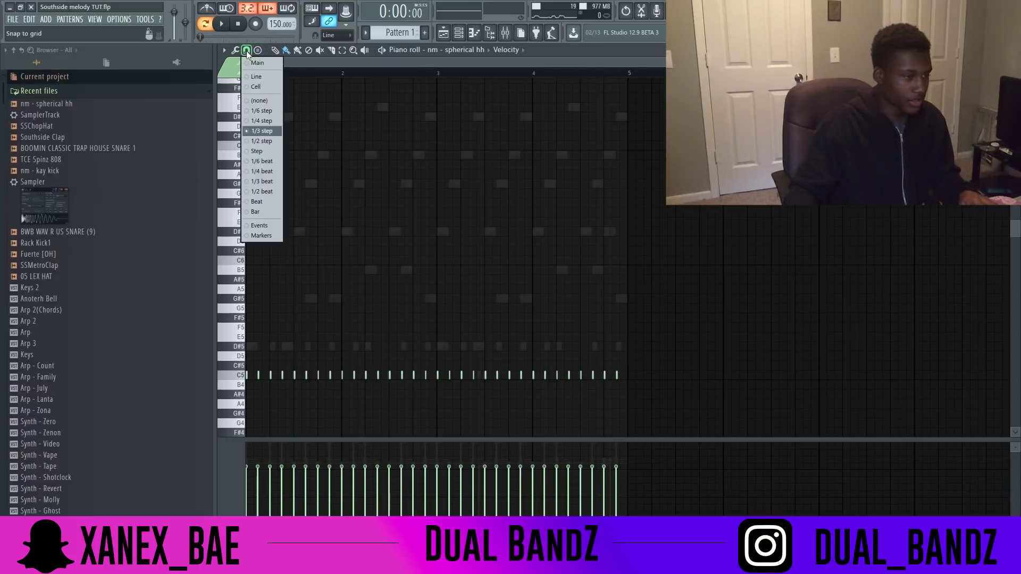
click(257, 79)
key(ctrl+l)
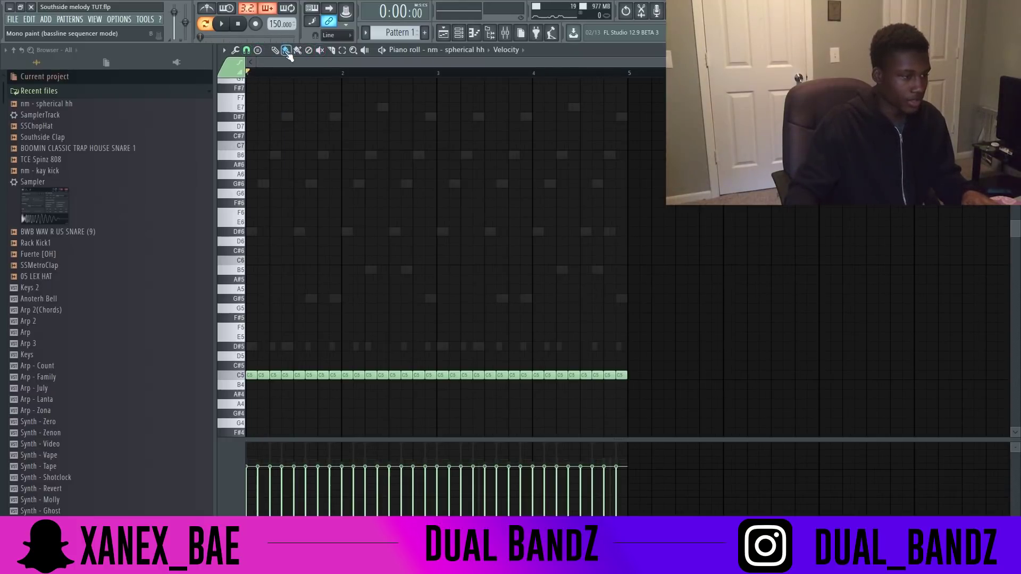
Set the snap to 1/3 step and replace the step 3 hi-hat in bar 1 with a C5, G#4, F#4, E4, G3, F#3 roll
click(247, 50)
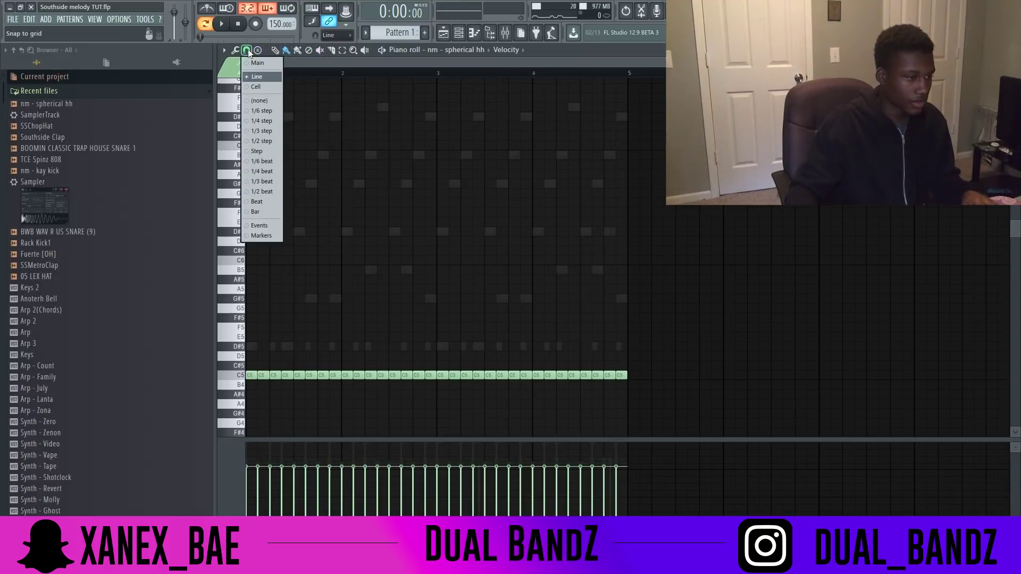
click(266, 130)
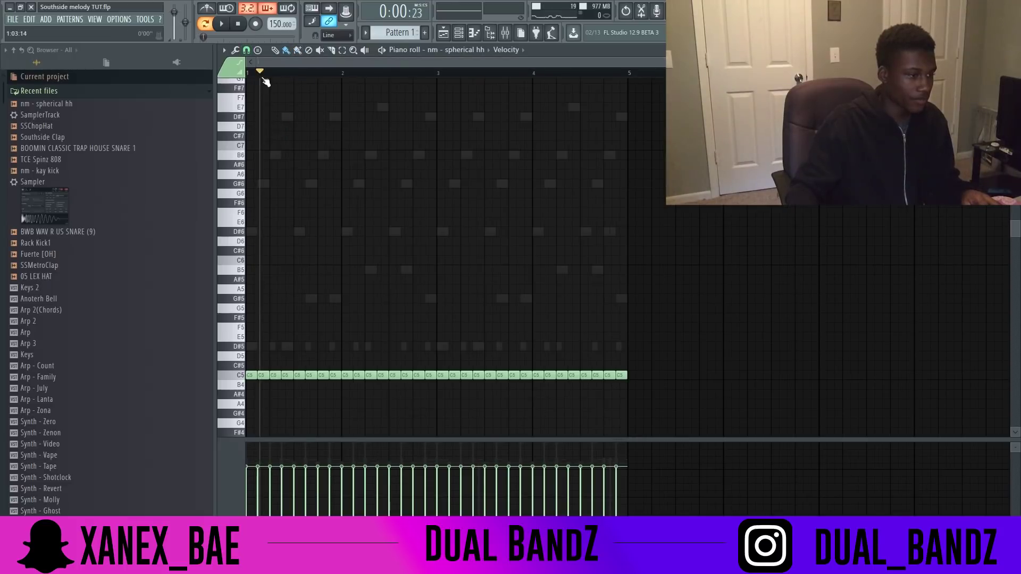
scroll(261, 149, up, 8)
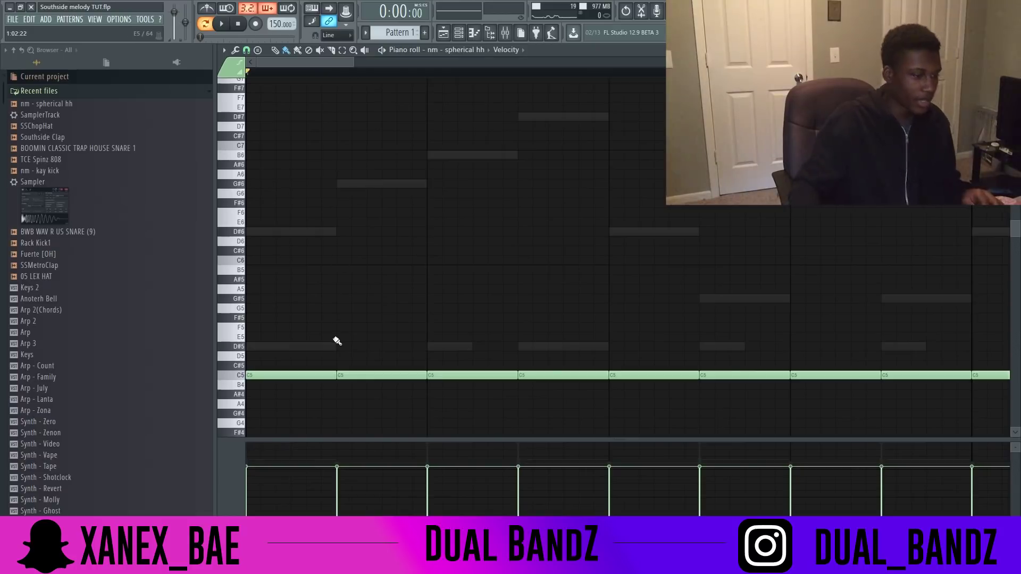
click(382, 376)
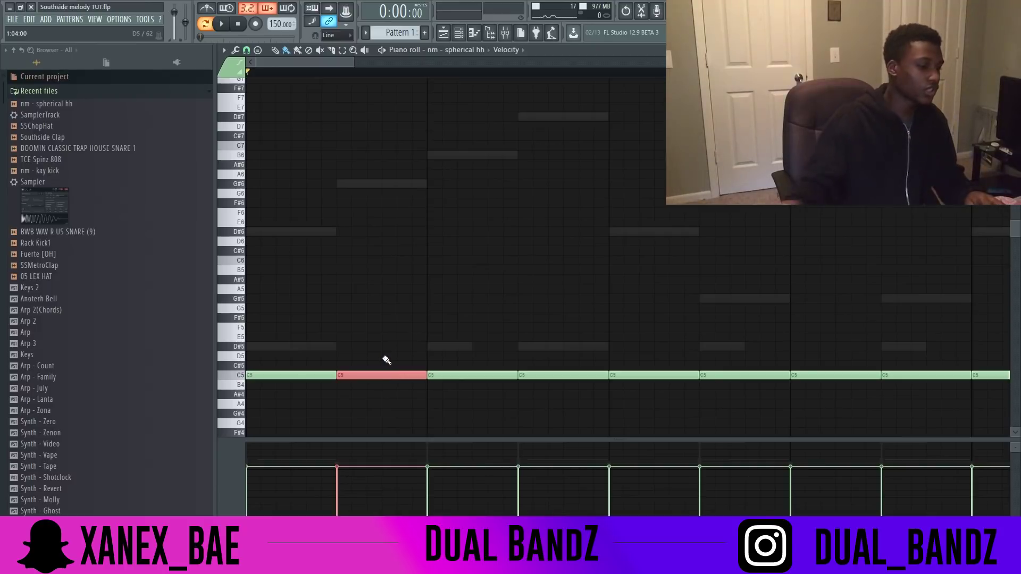
key(ctrl+u)
drag(361, 405, 407, 446)
right_click(365, 412)
scroll(414, 425, down, 3)
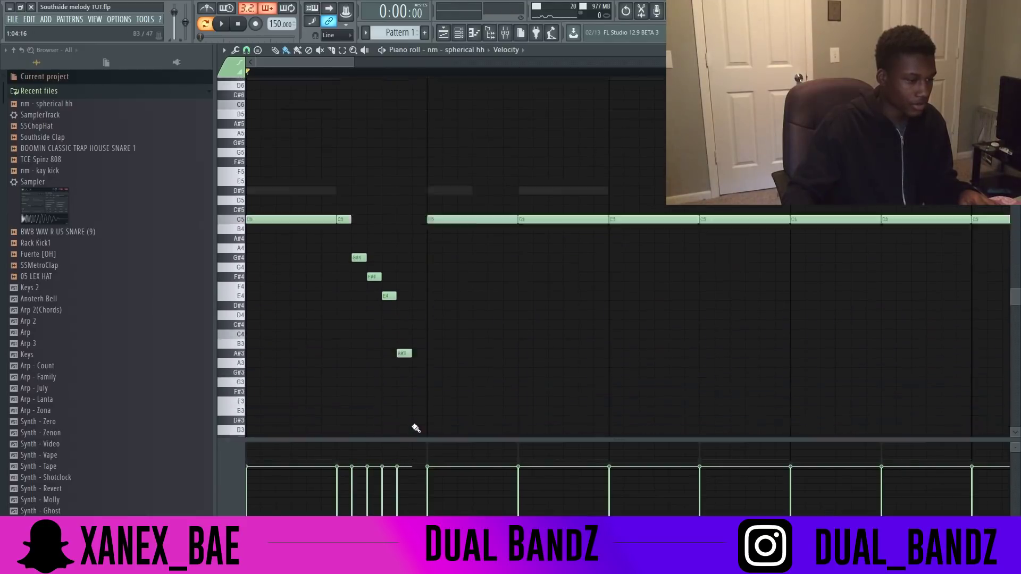
scroll(430, 341, down, 5)
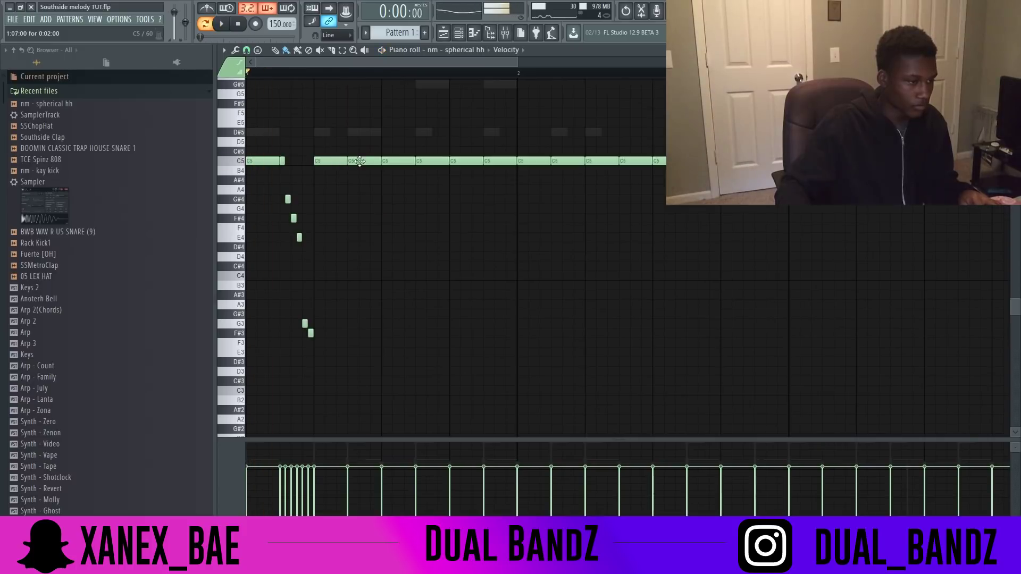
Split the hi-hat note at step 7 of bar 1 into three equal C5 hits and start playback
drag(380, 161, 364, 166)
key(space)
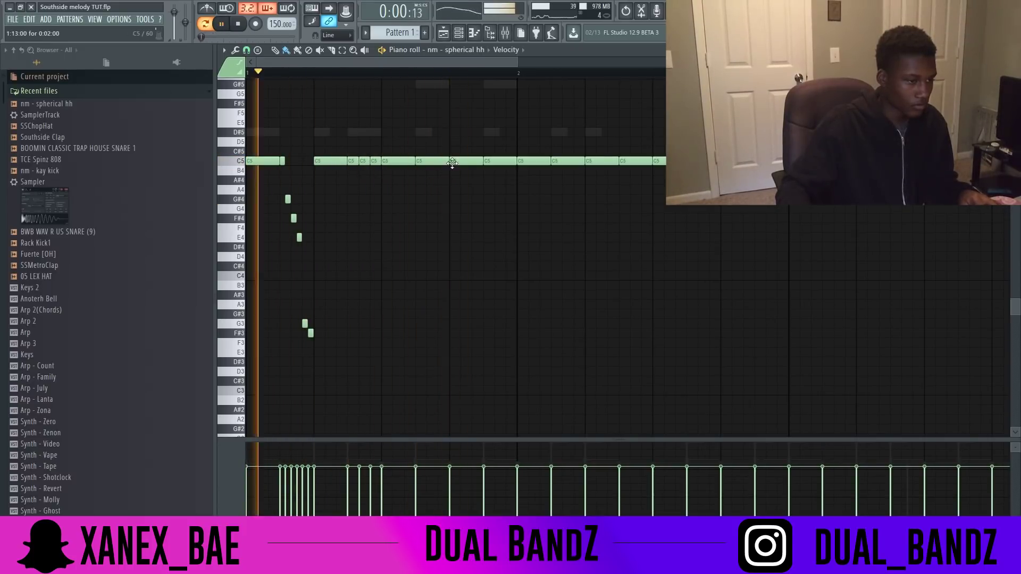
Try replacing the hi-hat note at step 11 of bar 1 with a descending A#4, A4, F#4, D#4, C4 roll
mouse_move(452, 163)
mouse_down()
mouse_move(418, 166)
mouse_move(451, 212)
mouse_up()
key(space)
scroll(415, 175, up, 4)
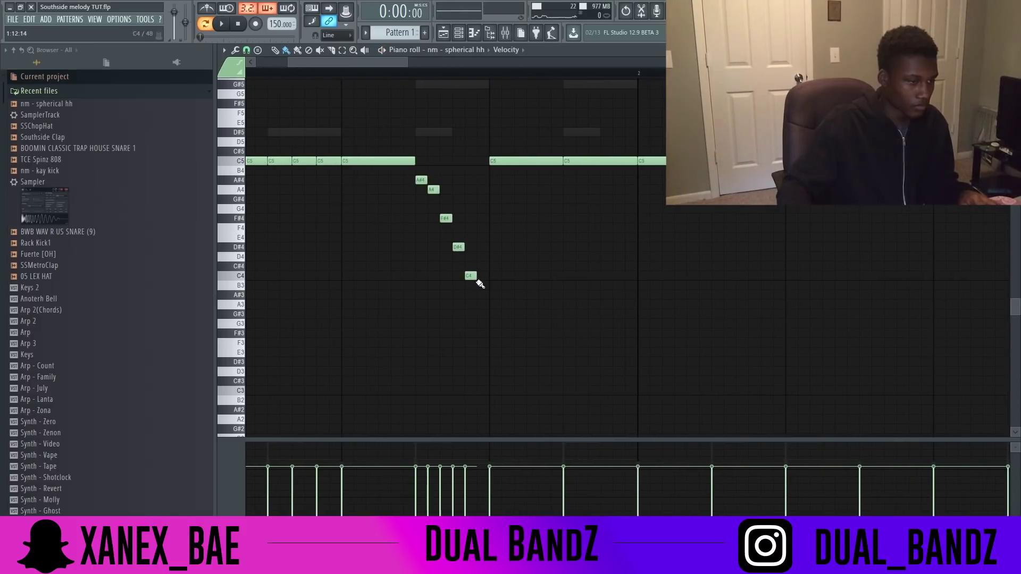
scroll(482, 287, down, 4)
key(space)
key(space)
key(ctrl+z)
key(ctrl+alt+z)
Leave a short C5 hi-hat at step 11 of bar 1, and halve and duplicate the step 15 note
key(space)
key(space)
key(space)
key(space)
key(space)
click(467, 162)
key(space)
key(space)
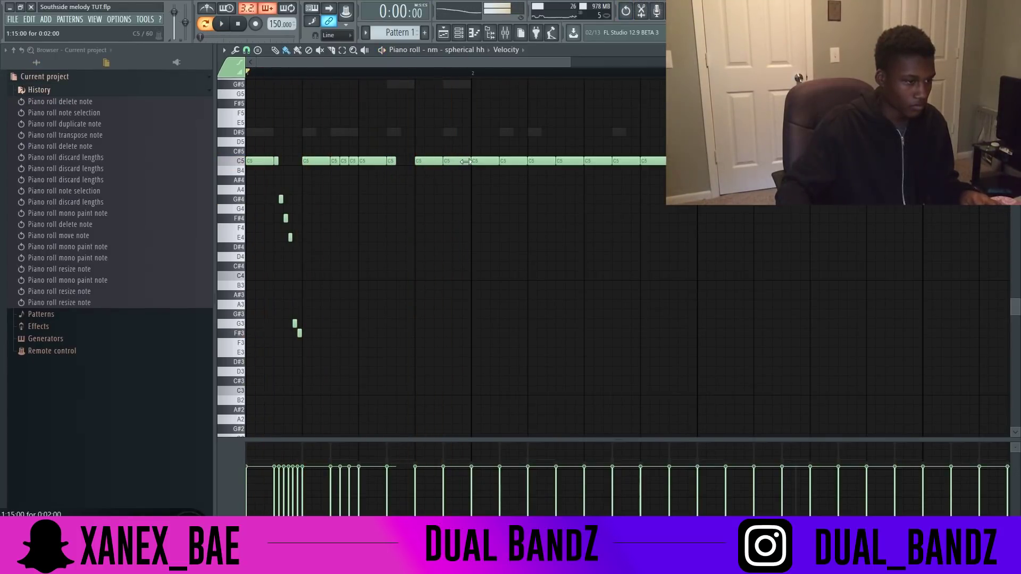
drag(456, 171, 451, 160)
key(ctrl+b)
key(space)
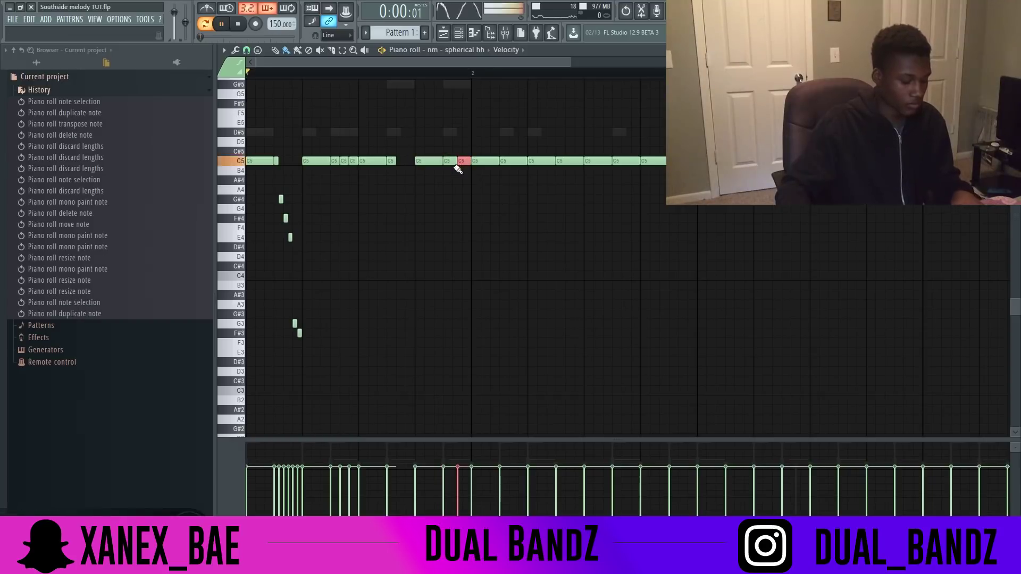
Replace the hi-hat note at step 7 of bar 2 with a roll of four 1/3-step C5 hits and play it
key(space)
key(space)
key(space)
key(space)
key(space)
key(space)
click(579, 164)
key(space)
drag(579, 164, 568, 164)
click(562, 162)
click(570, 163)
key(space)
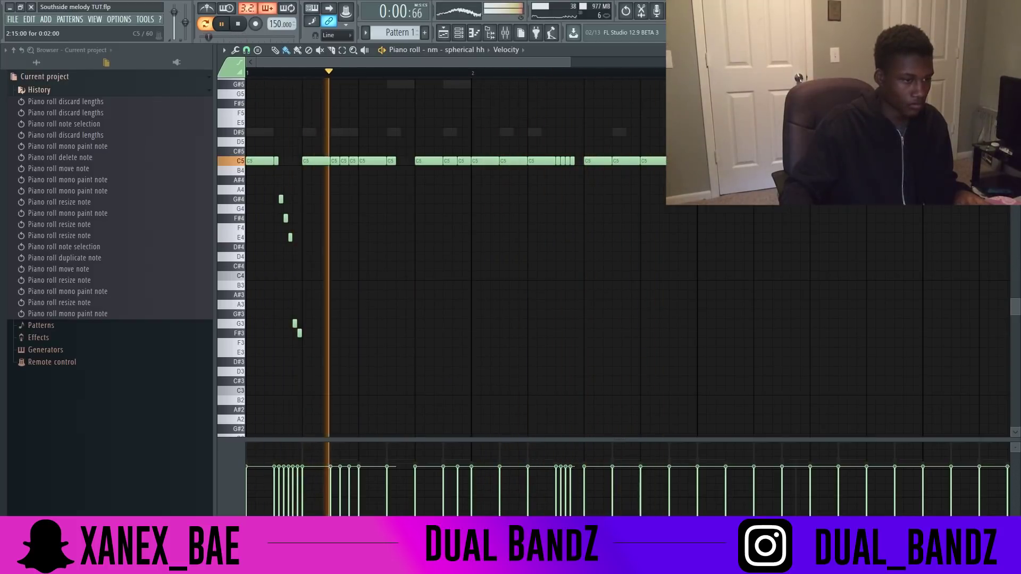
Halve the hi-hat note at step 15 of bar 2 and duplicate it to fill the step after it
scroll(664, 170, down, 1)
scroll(606, 162, up, 1)
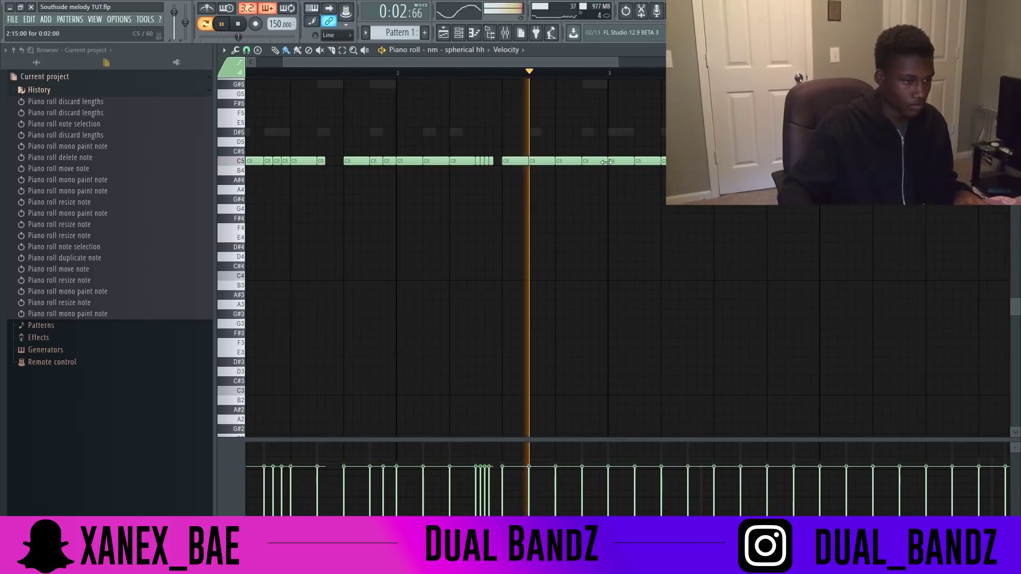
key(space)
drag(606, 160, 590, 161)
key(ctrl+b)
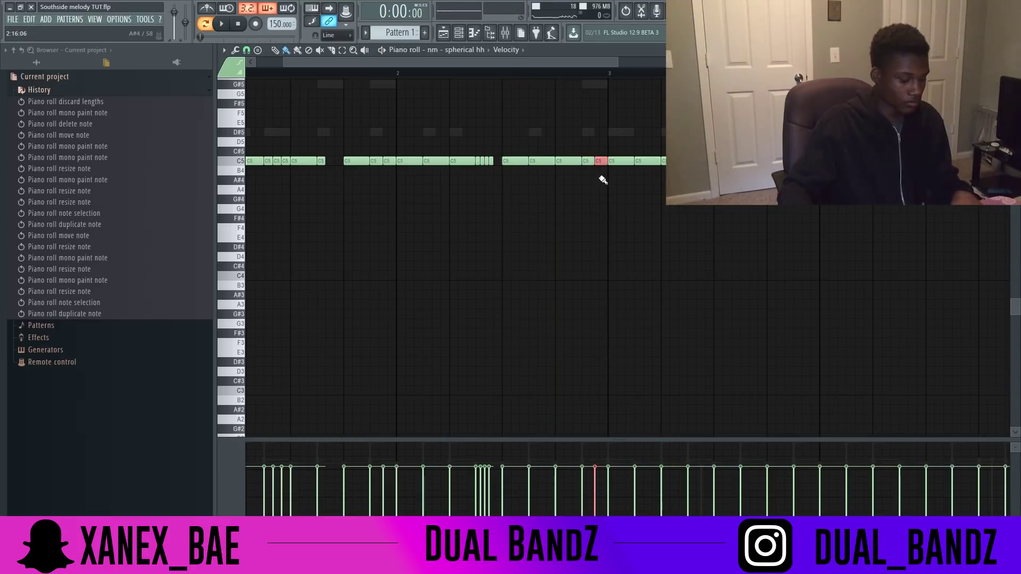
Cut the hi-hat notes in bars 3 and 4 and duplicate the bars 1-2 hi-hat pattern into their place
scroll(600, 184, down, 4)
double_click(453, 73)
drag(454, 75, 674, 84)
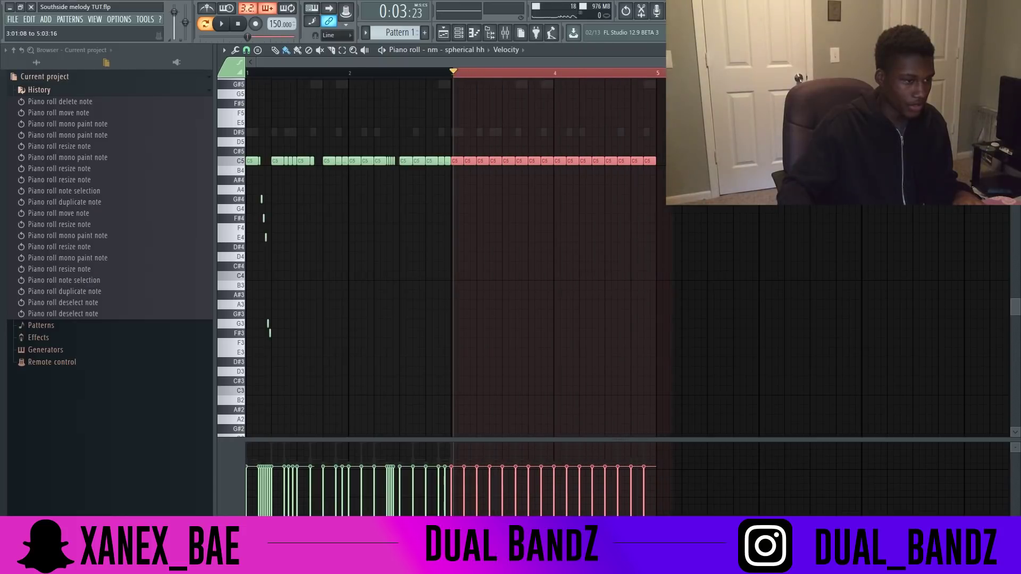
key(ctrl+x)
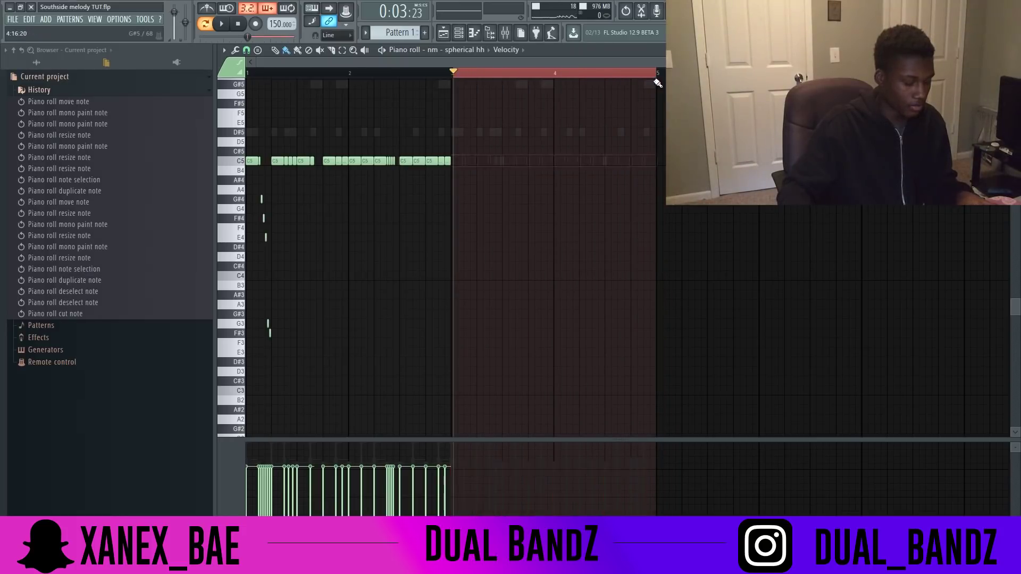
key(ctrl+d)
drag(374, 76, 221, 101)
key(space)
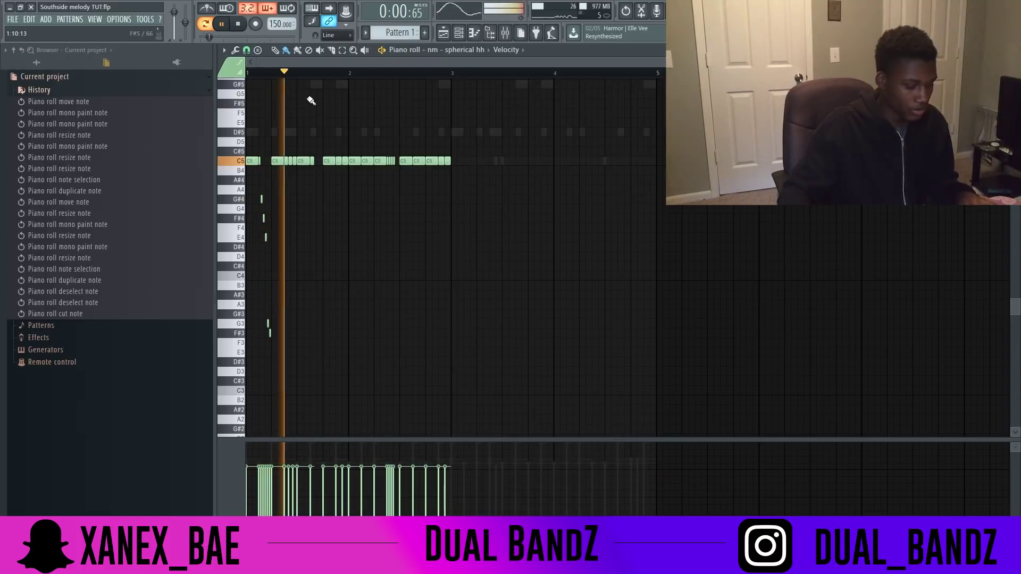
key(space)
key(ctrl+b)
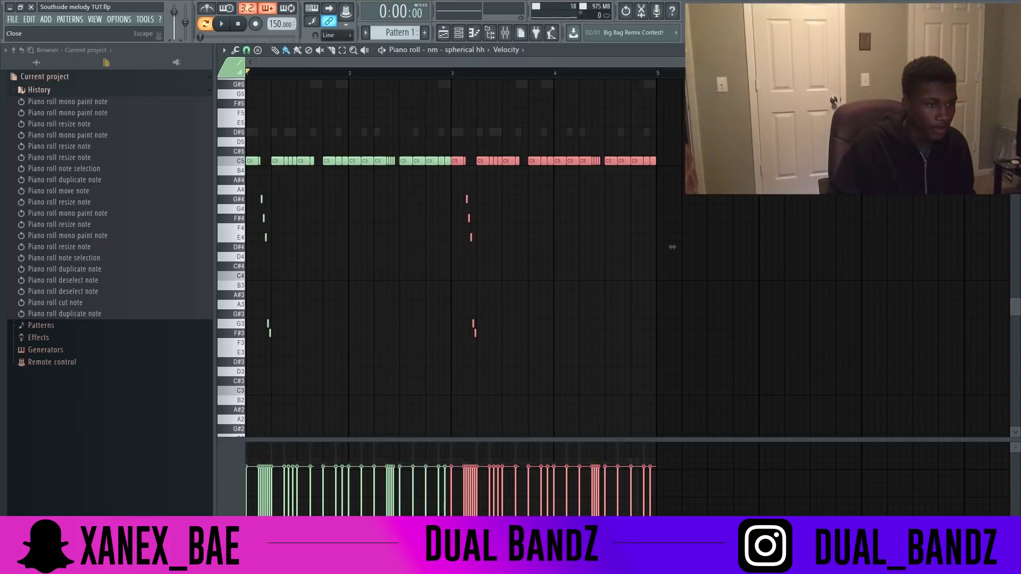
Close the piano roll, add an SSChopHat hit at step 5 of each of the four bars, and play the pattern
click(1014, 50)
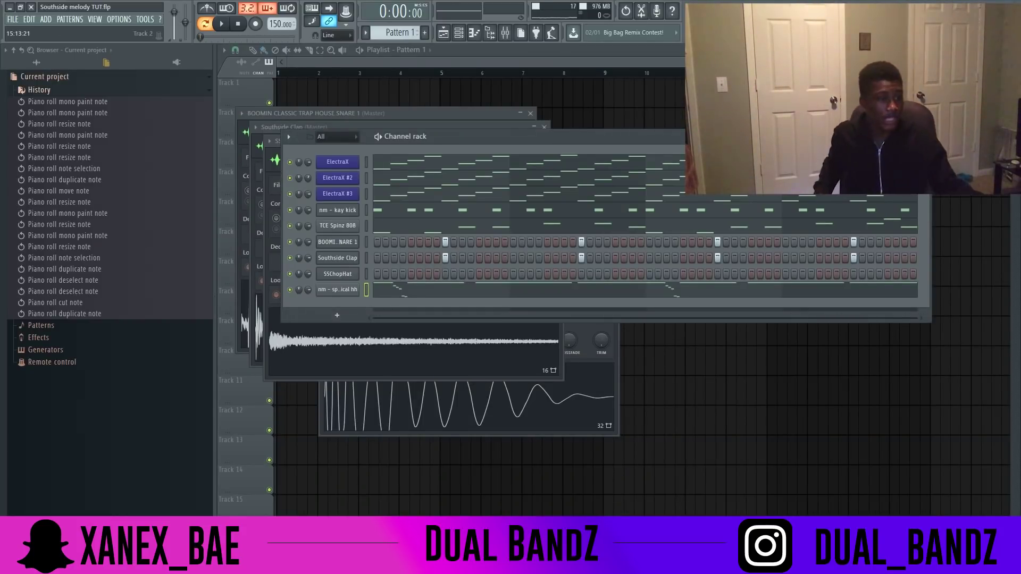
click(411, 273)
click(548, 274)
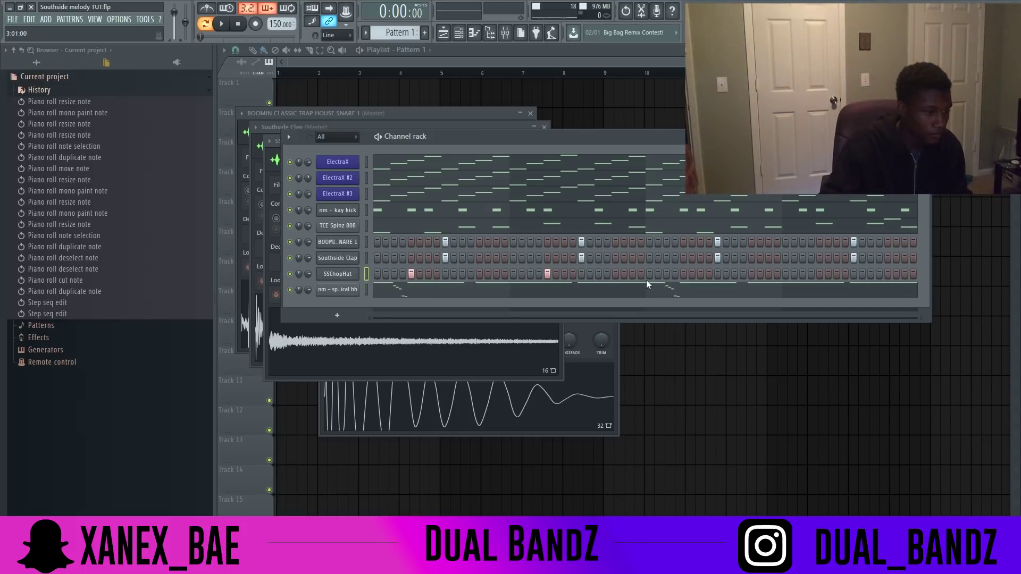
click(684, 274)
click(820, 273)
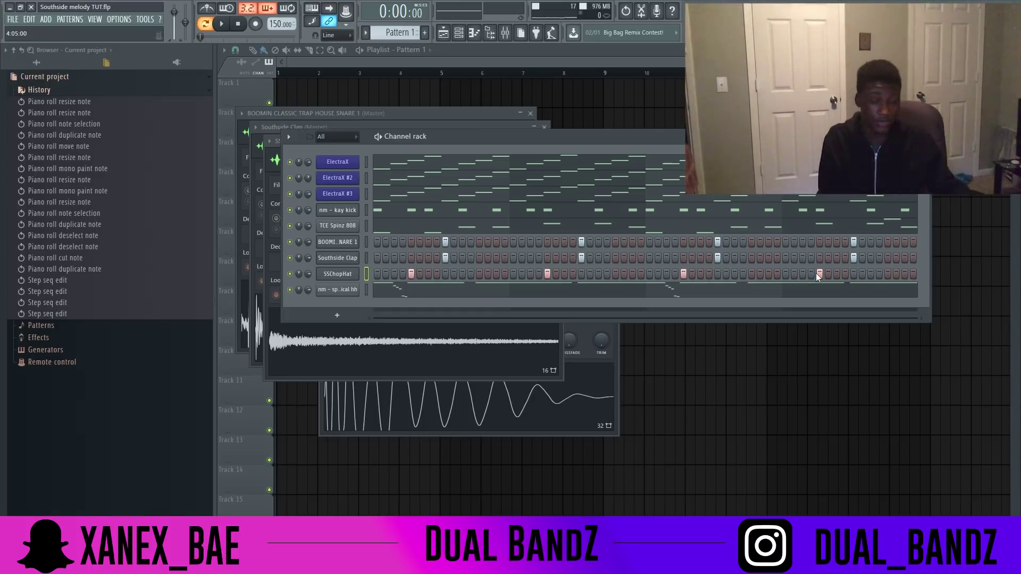
key(space)
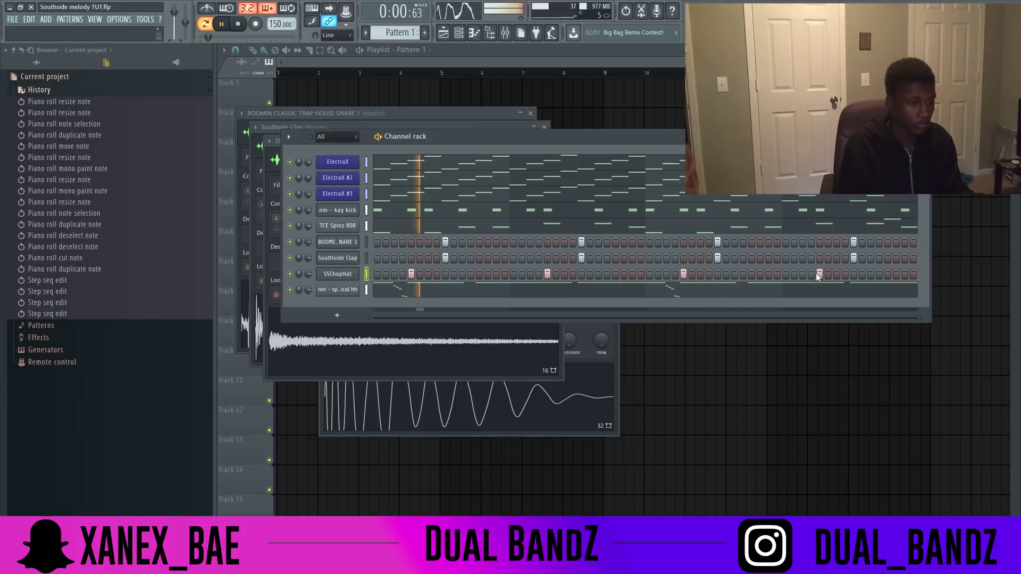
Chop the nm - spherical hh note at step 13 of bar 4 into four equal hits and lower them three semitones to A4
click(767, 292)
scroll(781, 307, down, 1)
scroll(780, 305, up, 4)
ctrl+click(623, 160)
key(space)
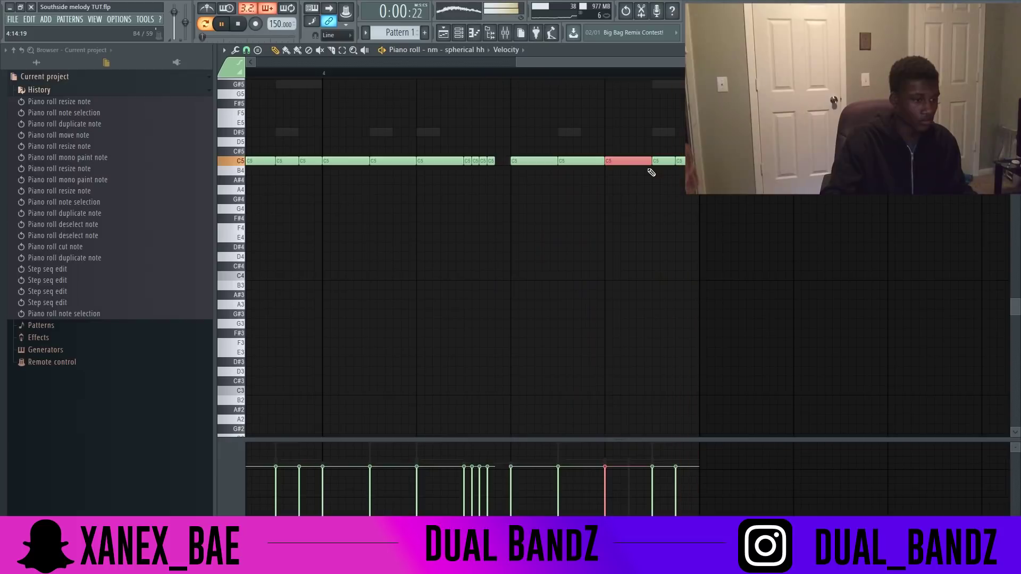
key(ctrl+u)
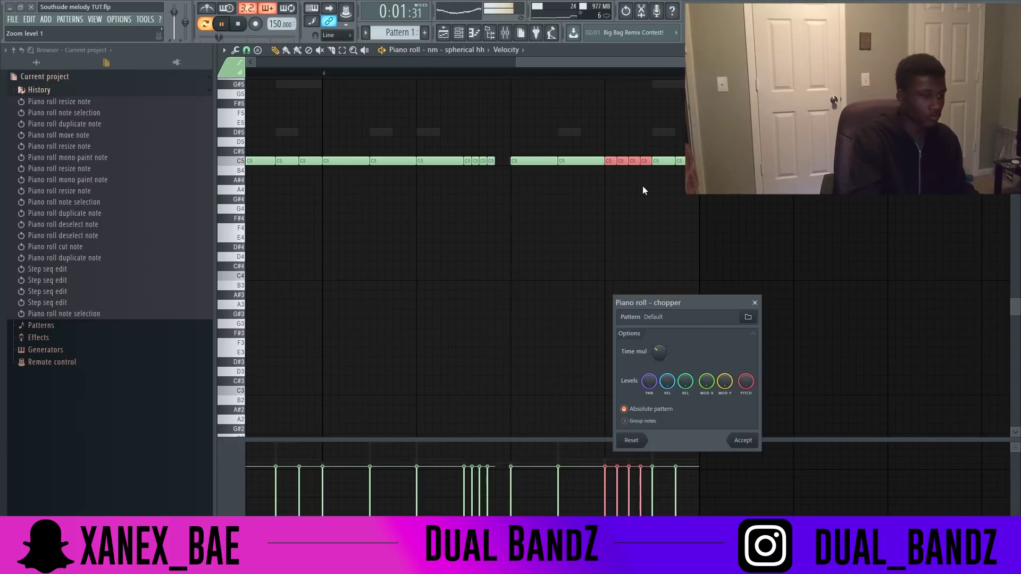
click(744, 440)
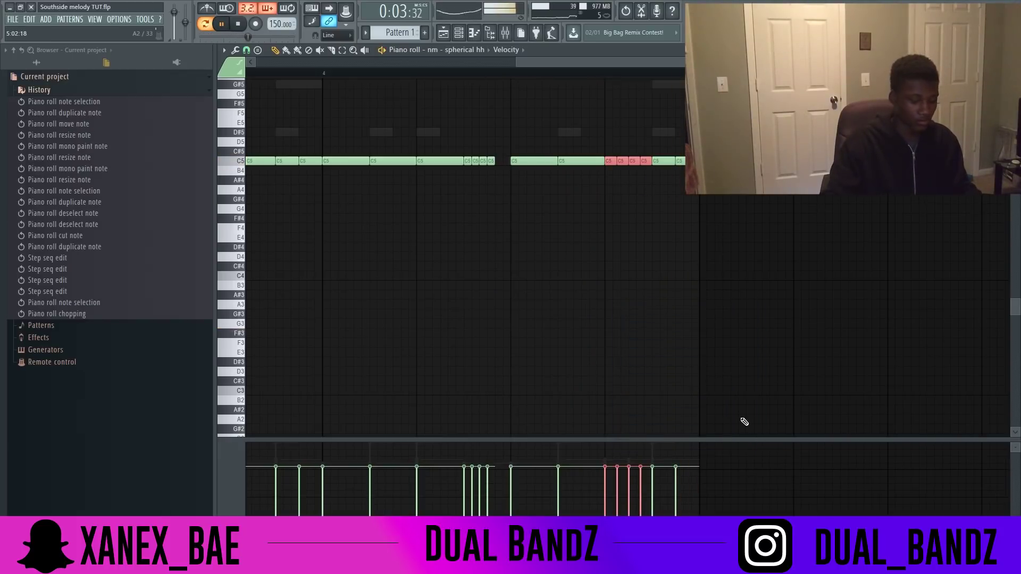
key(Down)
key(Down)
key(Down)
Duplicate the C5 hi-hats at steps 9 and 11 of bar 4 onto steps 13 and 15, close the piano roll and stop playback
drag(613, 165, 533, 167)
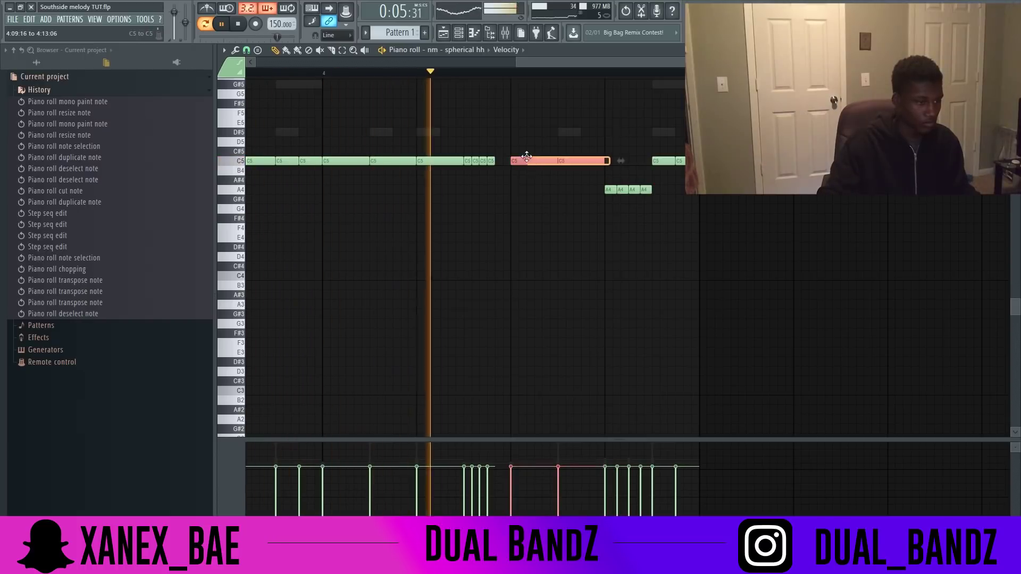
key(ctrl+b)
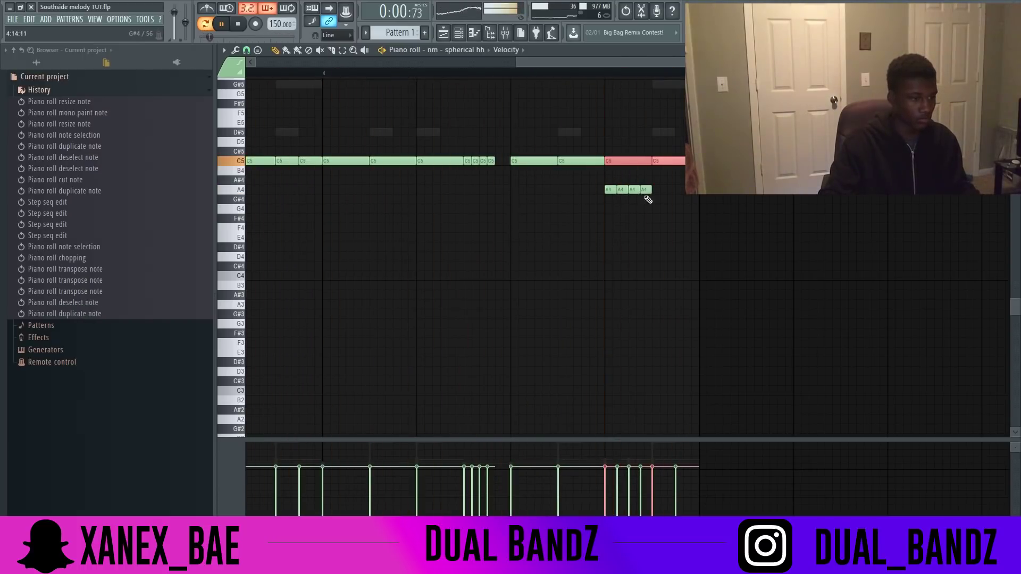
click(1014, 50)
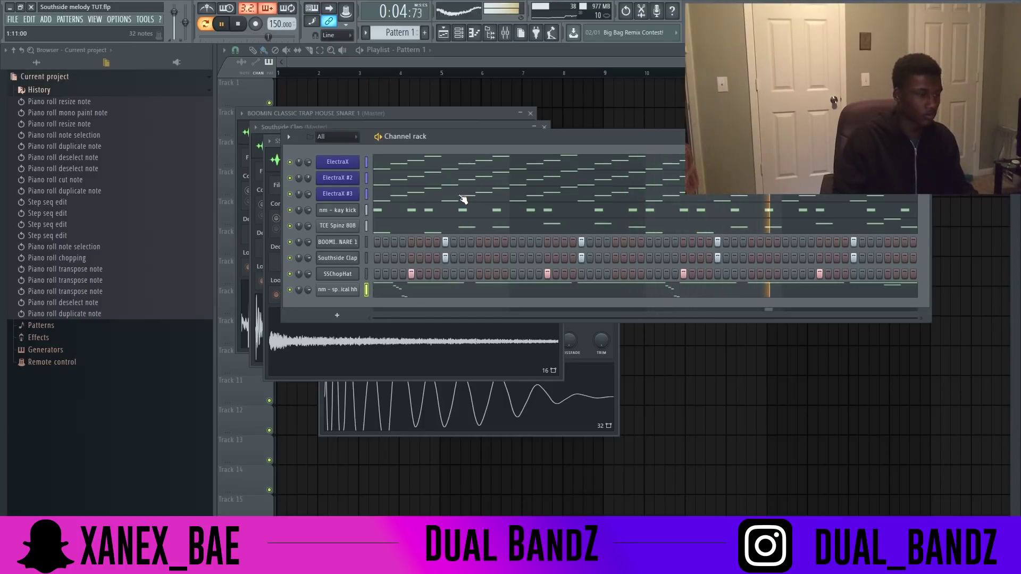
key(space)
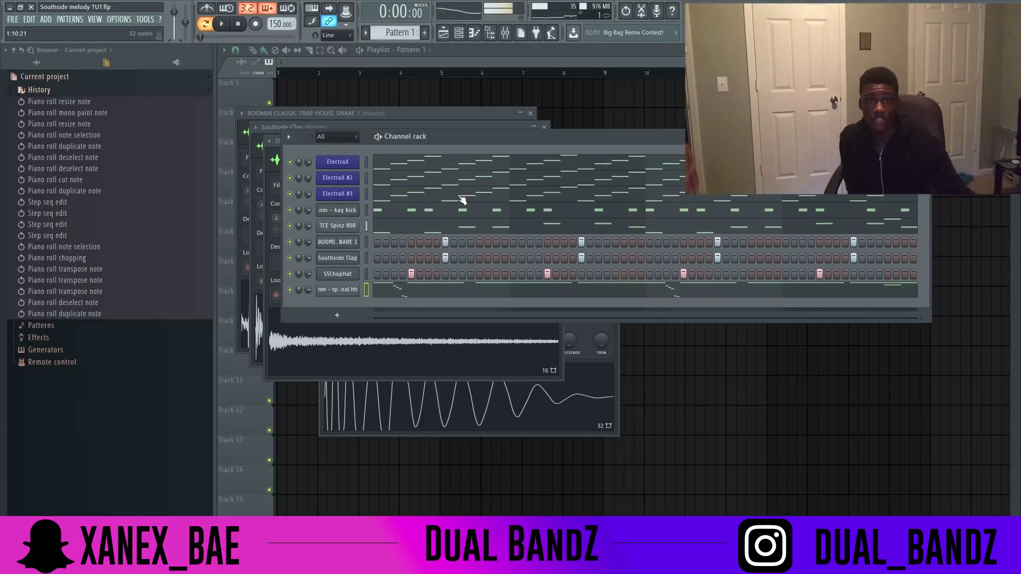